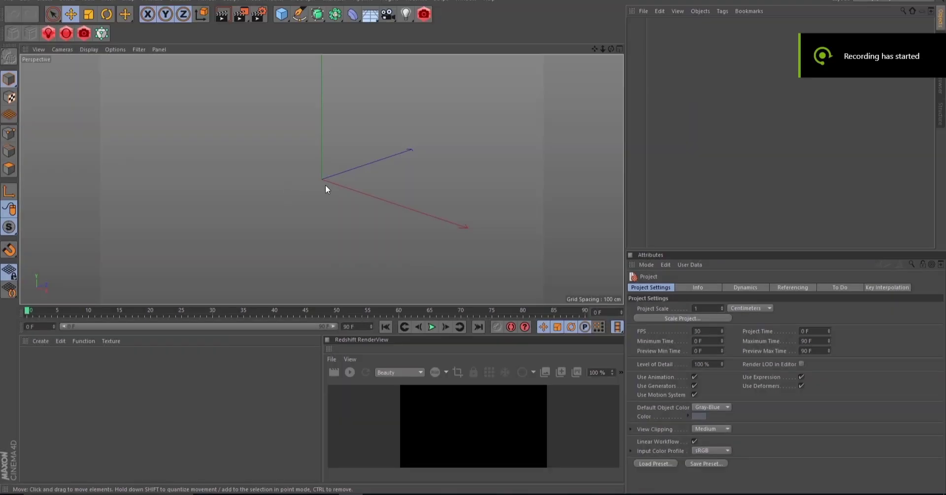
- Add a cylinder, size it, and make it editable with C
drag(281, 14, 320, 34)
drag(320, 143, 345, 184)
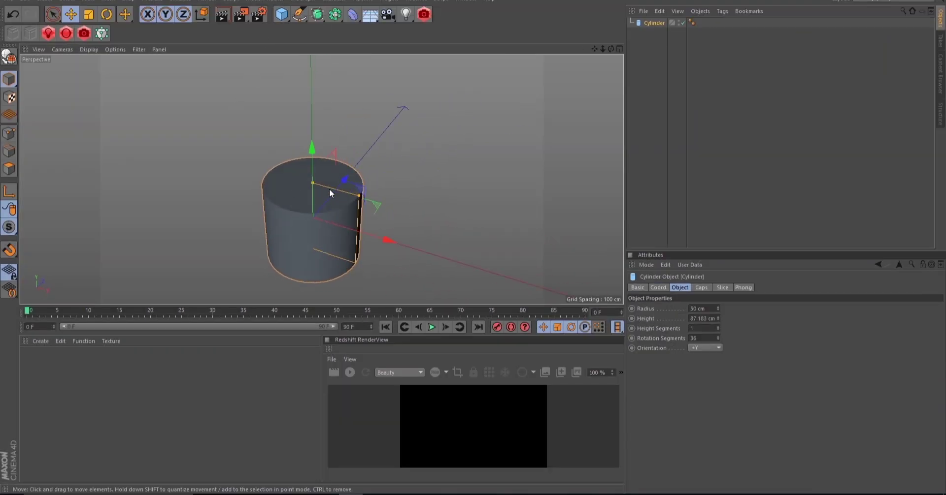
key(c)
- Push the cylinder's top cap polygons down to hollow it into a cup
scroll(310, 151, up, 2)
click(309, 151)
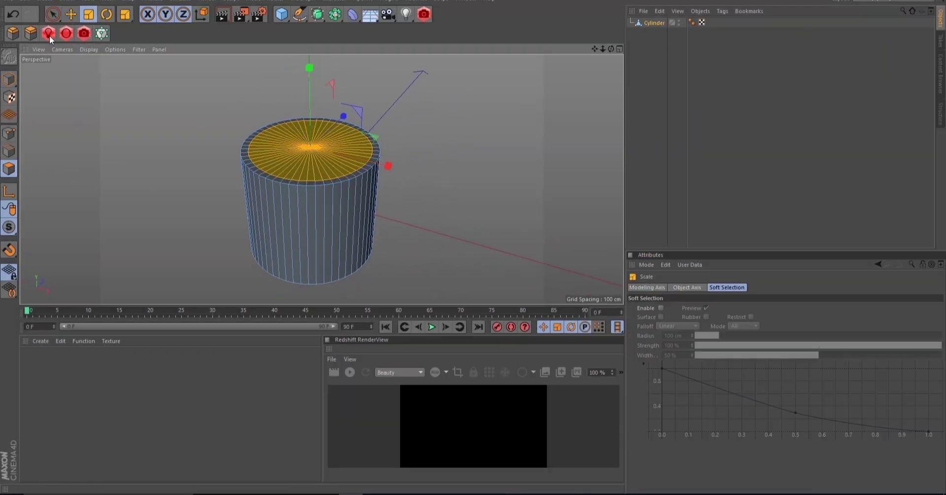
mouse_move(309, 150)
mouse_down()
mouse_move(277, 220)
mouse_move(306, 138)
mouse_move(291, 191)
mouse_up()
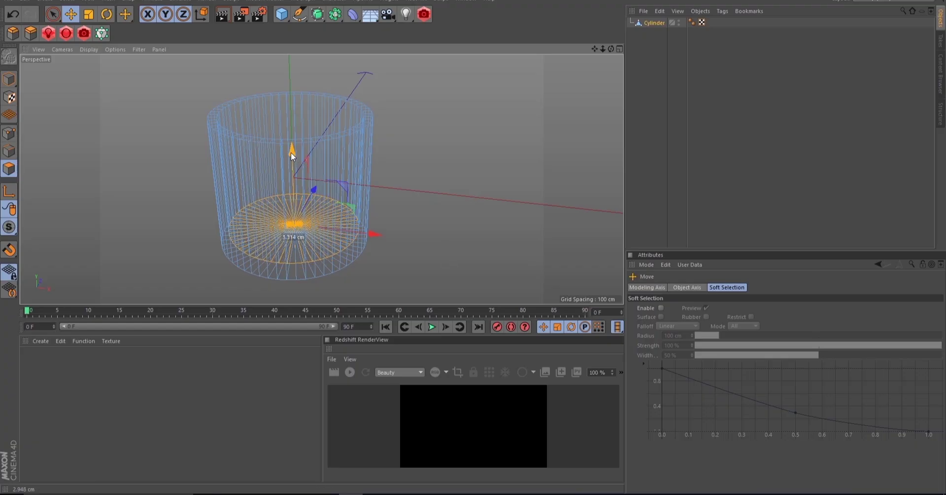
mouse_move(290, 152)
alt+mouse_down()
mouse_move(299, 180)
mouse_move(307, 174)
mouse_move(198, 205)
alt+mouse_up()
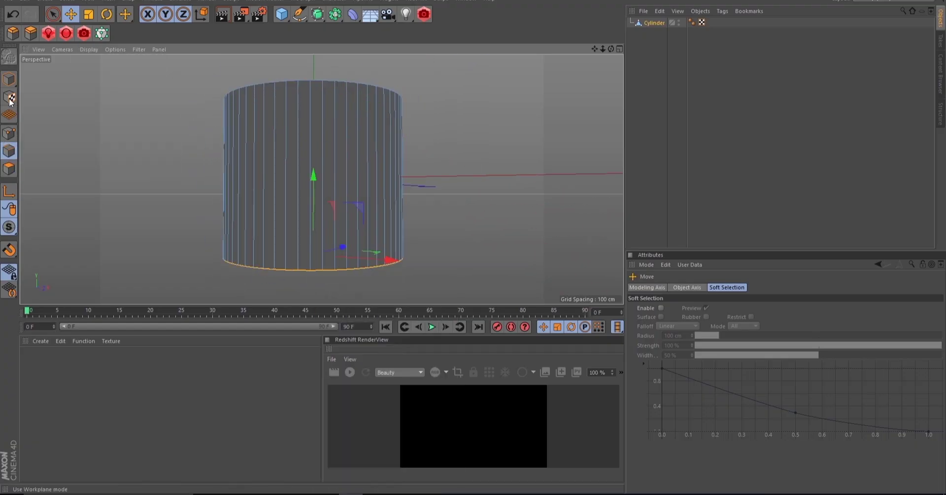
- Scale the cup's bottom edge loop inward and bevel it to round the base
key(9)
key(ctrl+a)
key(e)
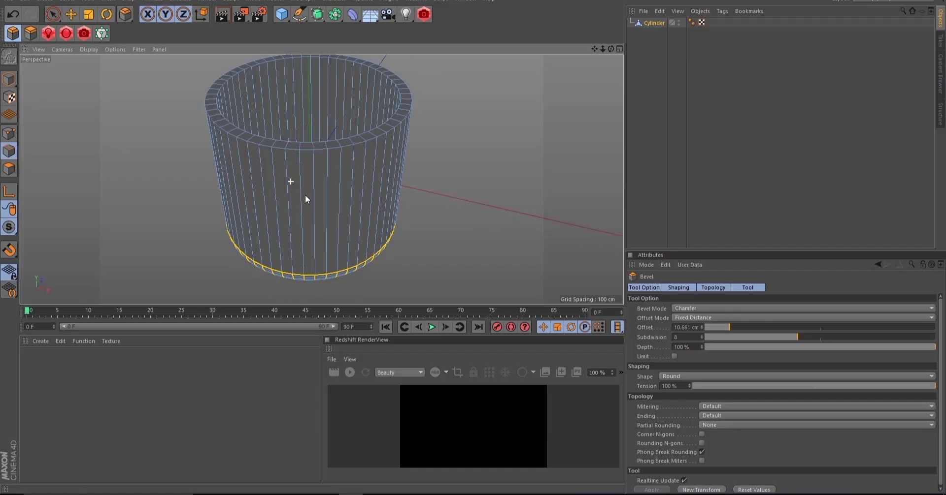
click(104, 117)
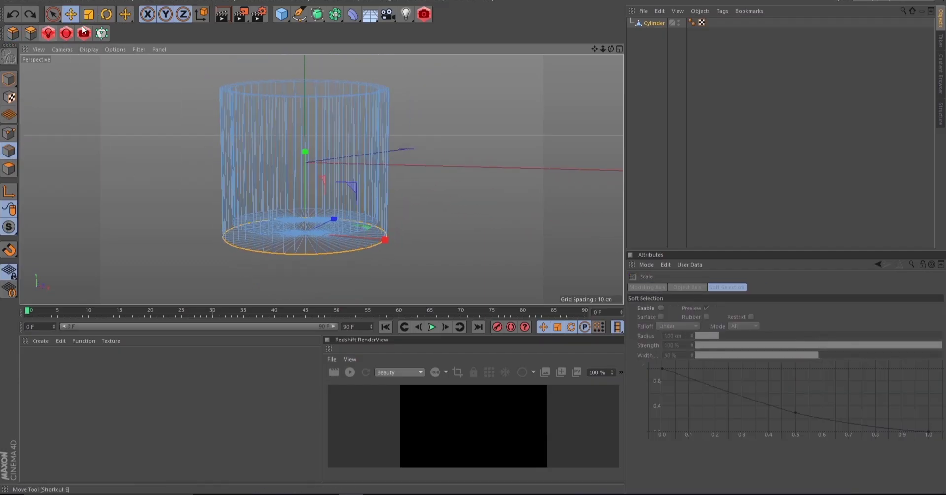
drag(303, 230, 477, 162)
click(12, 33)
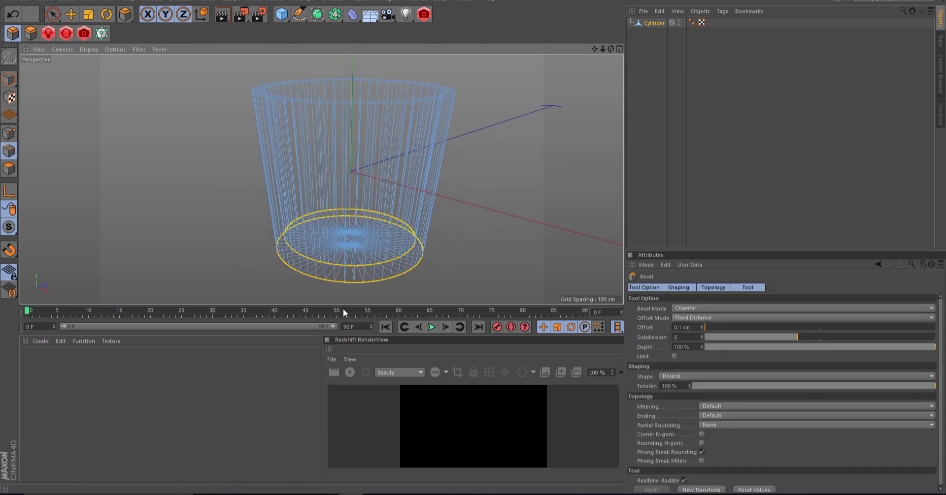
mouse_move(342, 276)
mouse_down()
mouse_move(368, 268)
mouse_move(387, 235)
mouse_up()
- Switch the viewport to Hidden Line and add a Tube primitive for the handle
click(89, 50)
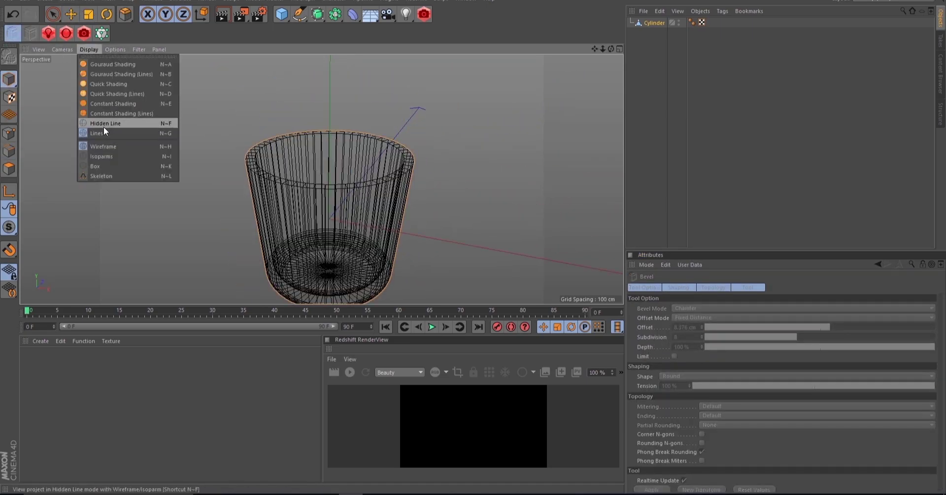
click(148, 120)
click(281, 14)
click(484, 30)
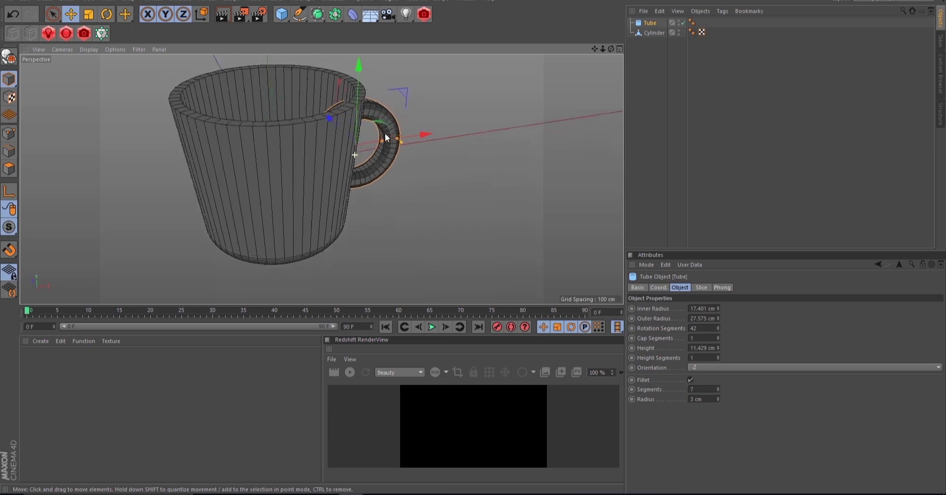
- Slice the handle tube from -111° to 100° and offset the duplicated rail cylinder on X
alt+drag(385, 133, 284, 170)
click(701, 288)
click(674, 309)
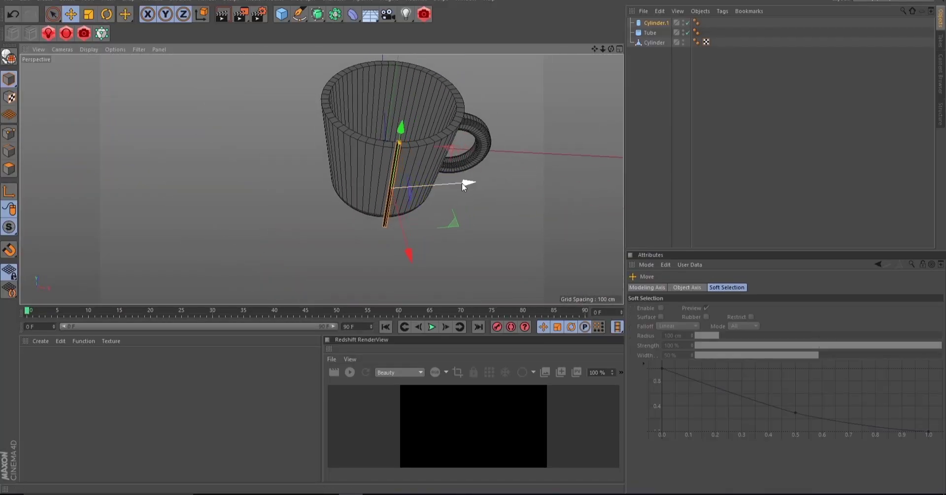
ctrl+drag(463, 183, 480, 185)
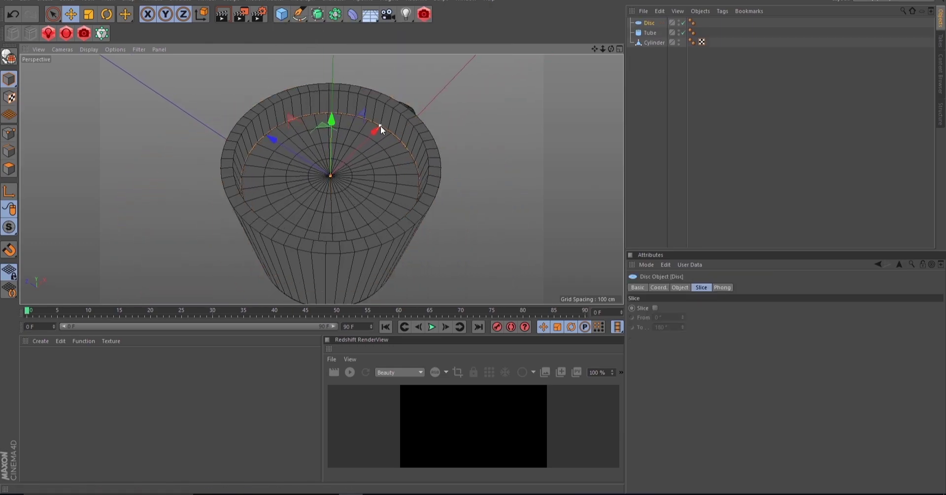
- Zoom the viewport around the mug, its coffee disc and the floor cube
scroll(347, 208, down, 3)
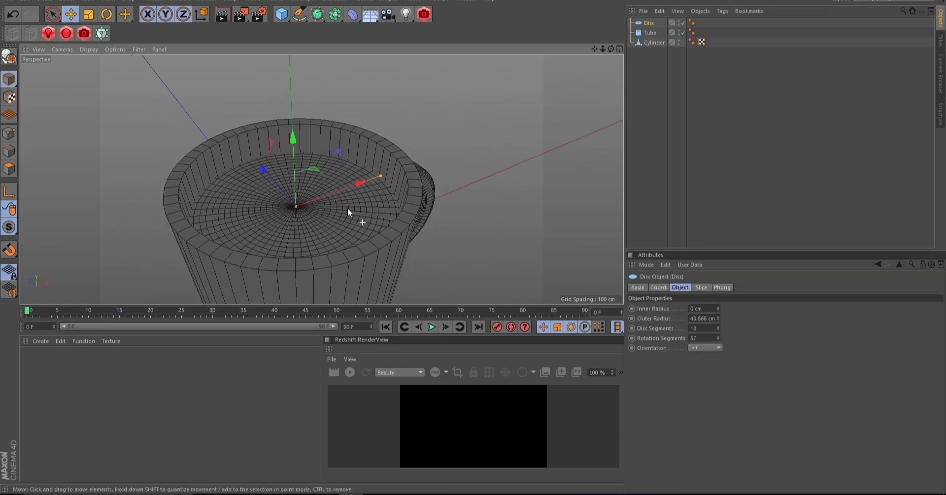
scroll(326, 200, down, 2)
scroll(324, 200, down, 1)
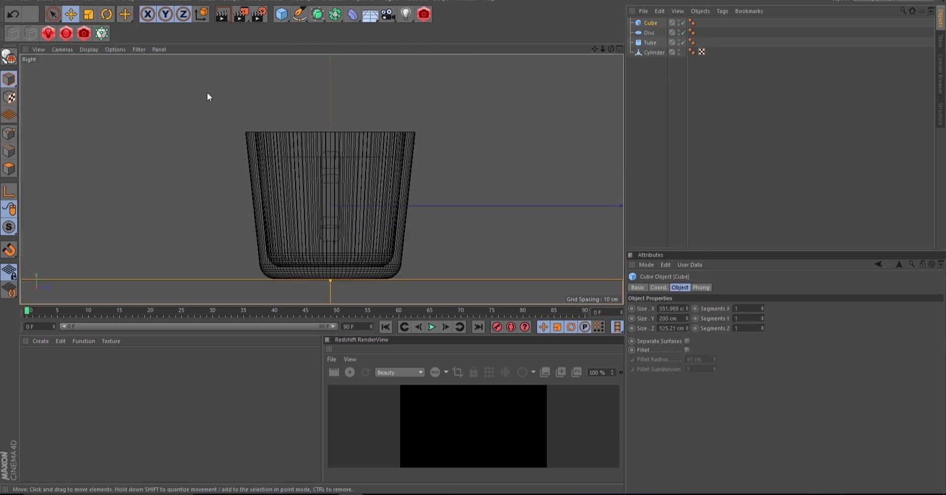
- In the Right view, draw a Pen spline curving over the mug rim
click(356, 111)
click(356, 130)
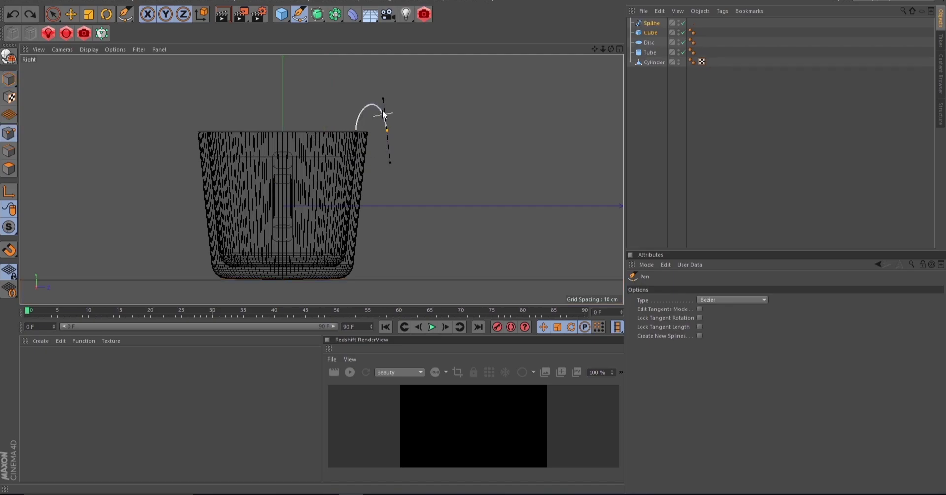
drag(417, 128, 417, 280)
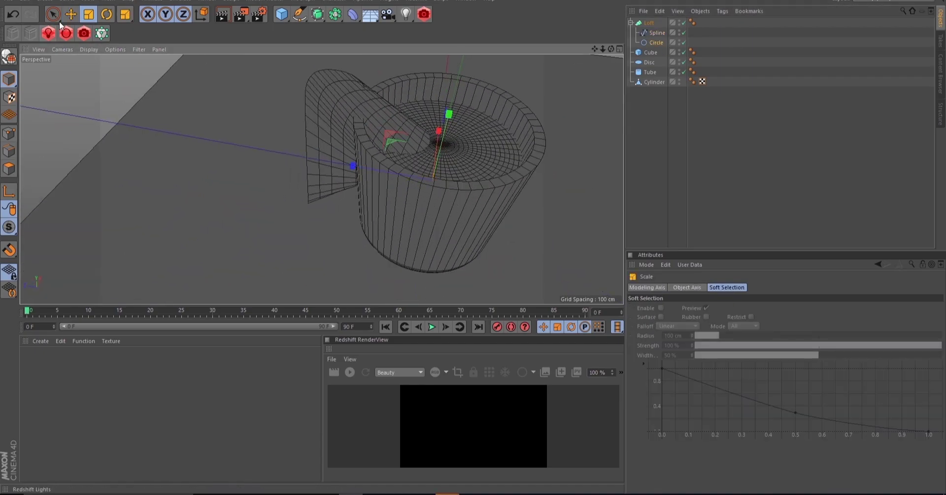
- Sweep a circle along the spline, then pull its top point down into a dip
ctrl+click(656, 33)
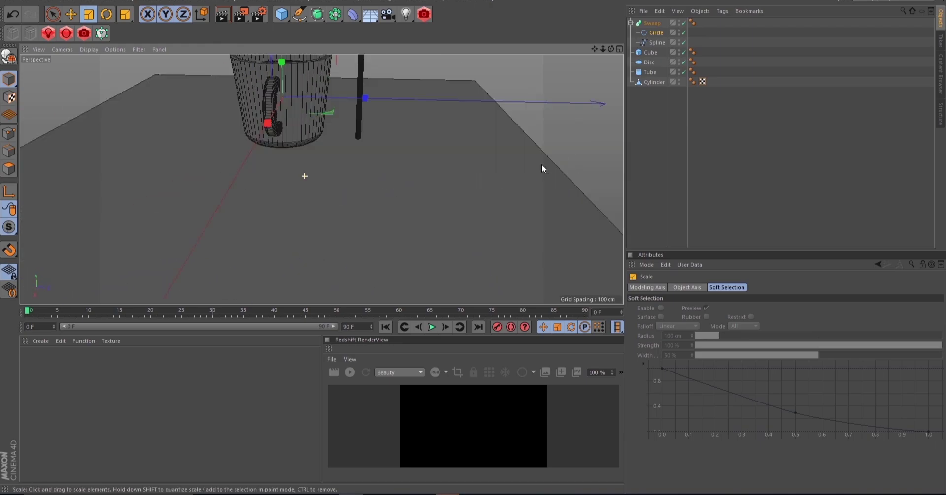
click(294, 17)
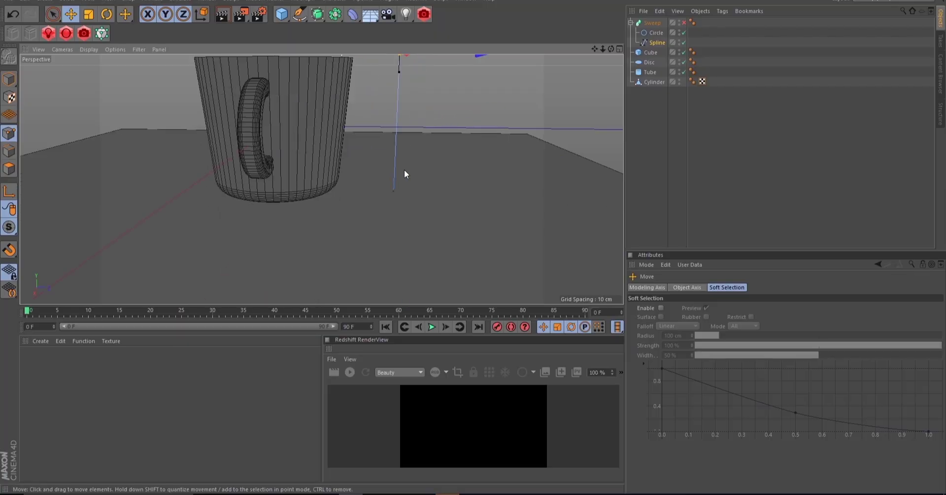
drag(359, 89, 342, 111)
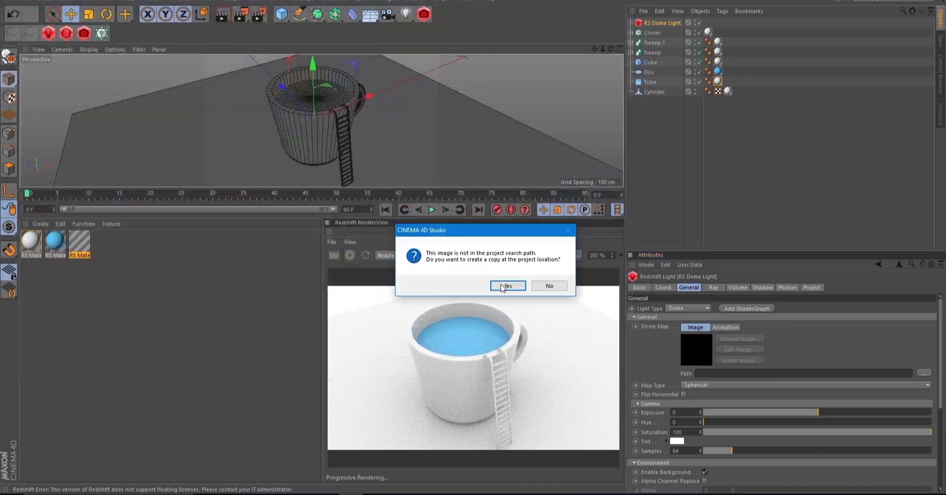
- Give the mug material a yellow colour and apply the materials to the scene objects
click(503, 286)
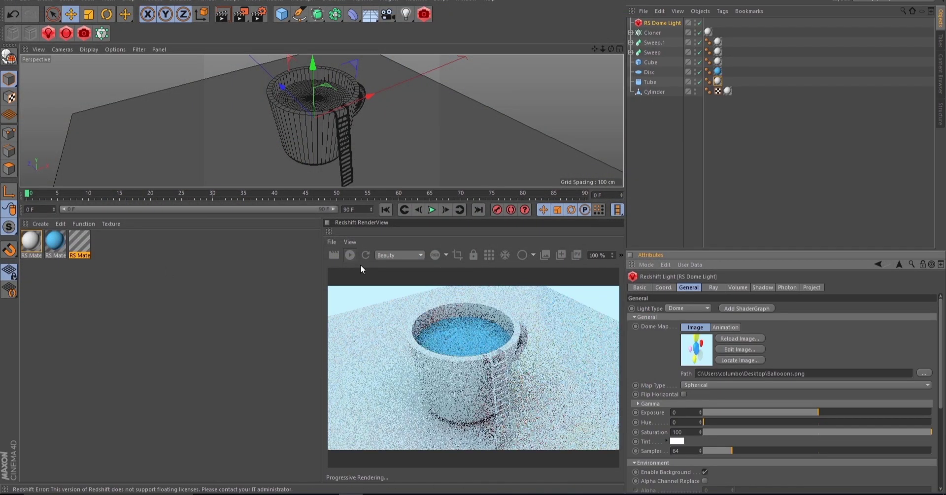
click(255, 207)
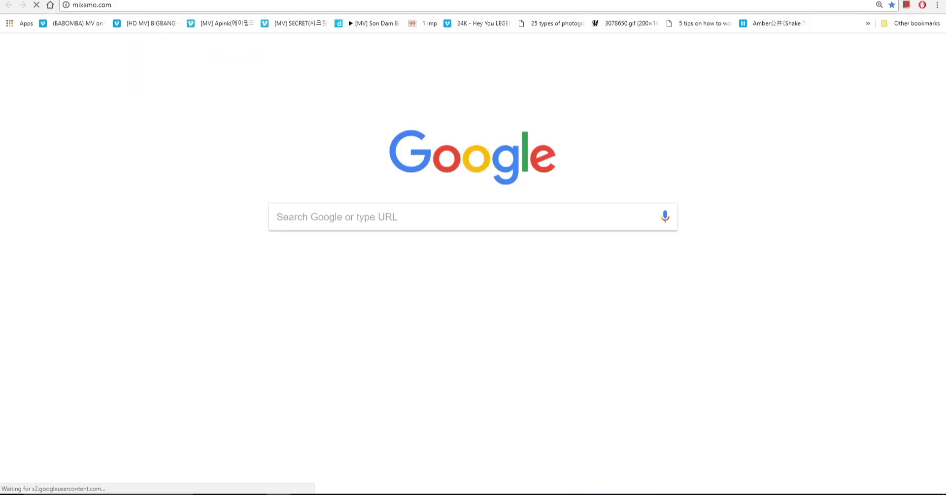
- Switch windows and search YouTube for 'humble'
key(alt+Tab)
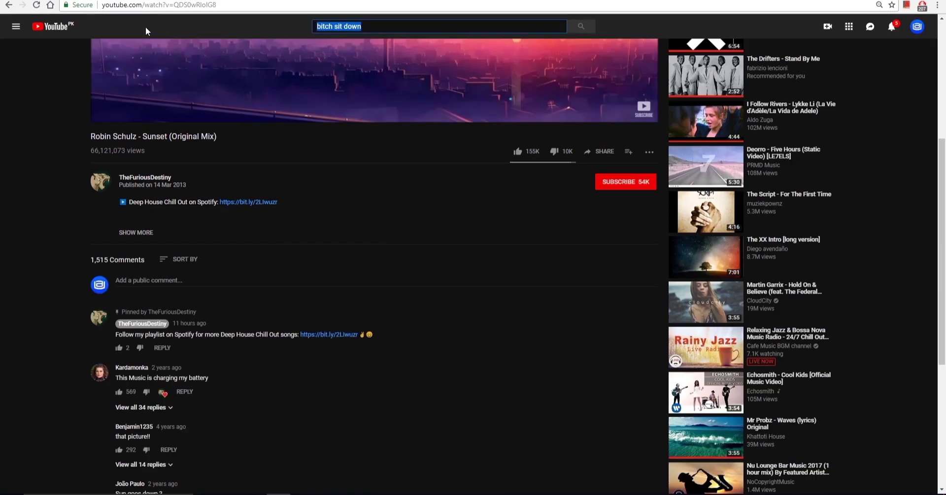
text(humble)
key(Return)
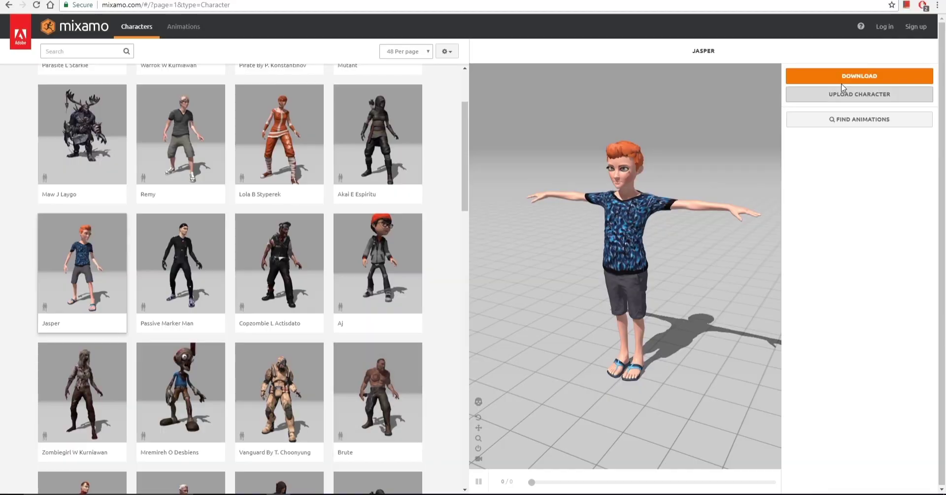
- Start the Mixamo character download and sign in with the account password
click(842, 79)
click(884, 27)
click(424, 93)
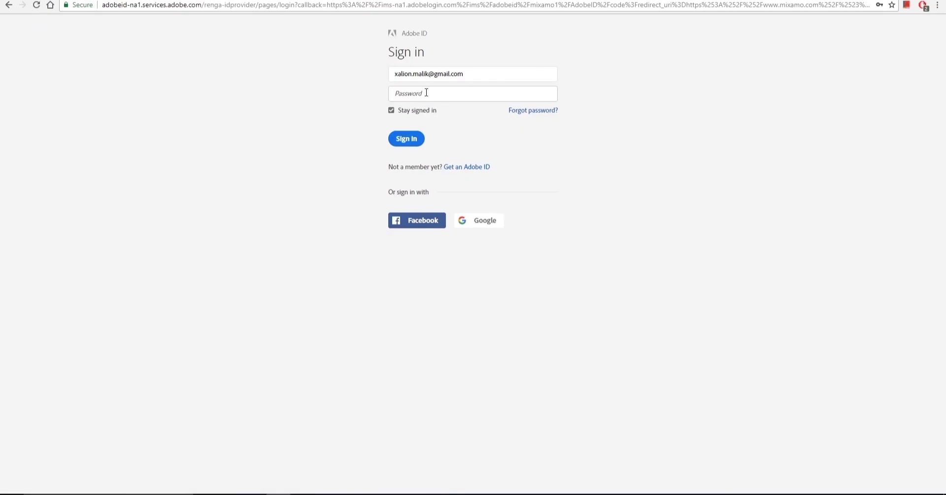
key(Return)
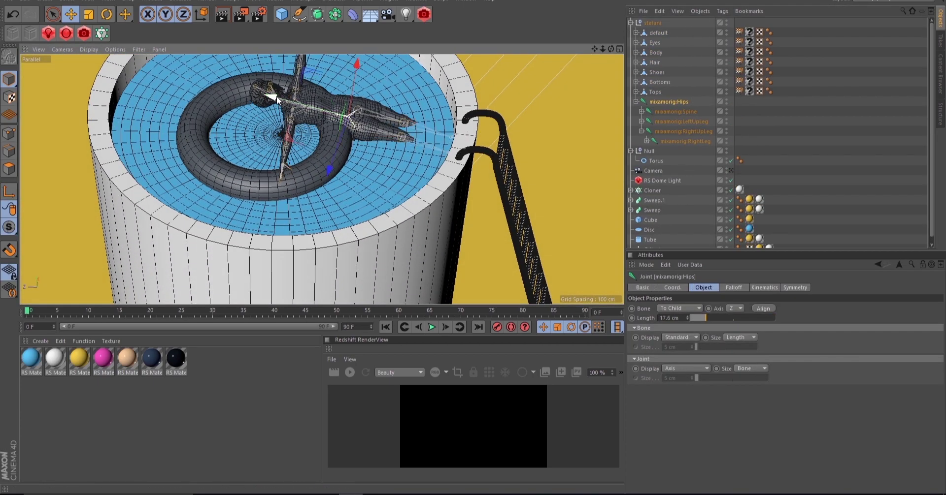
- Switch to Rotate and bend the character's leg joint
scroll(230, 146, up, 10)
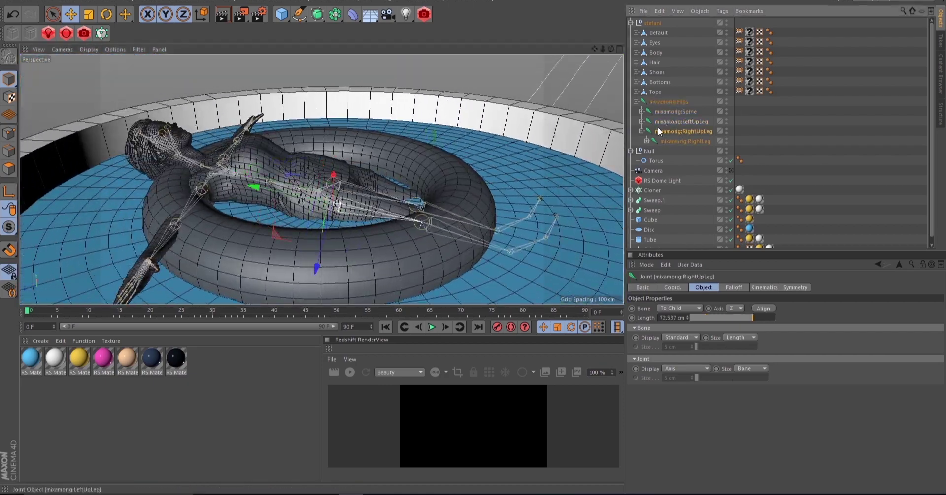
key(r)
drag(412, 168, 426, 178)
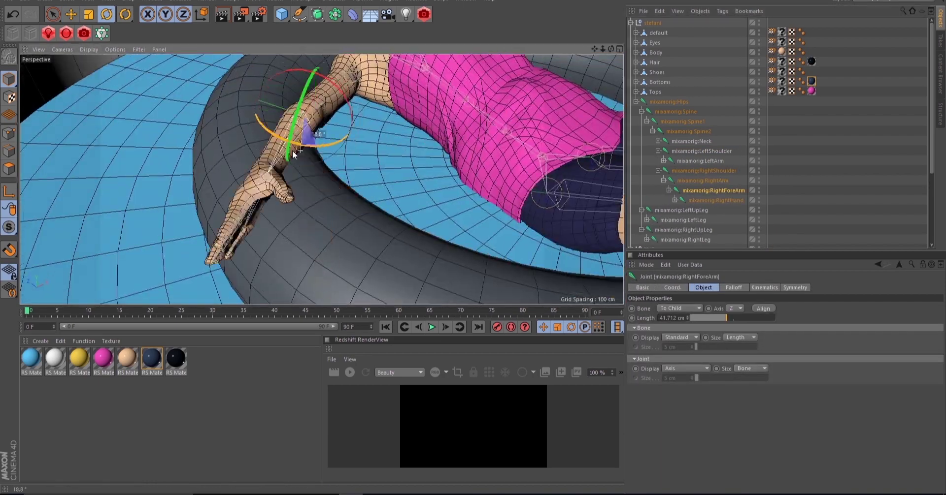
- Select the RightArm and RightHand joints to pose the right arm outward
click(720, 210)
alt+drag(345, 172, 352, 111)
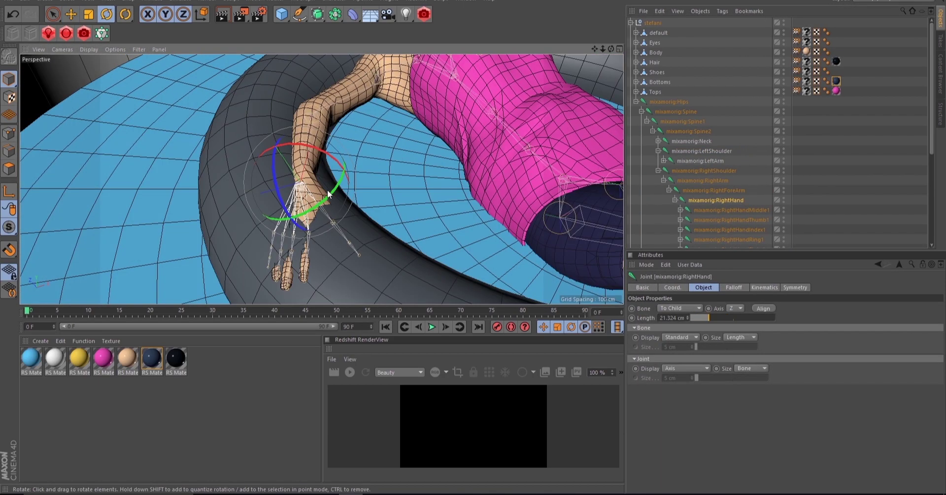
click(702, 181)
click(275, 207)
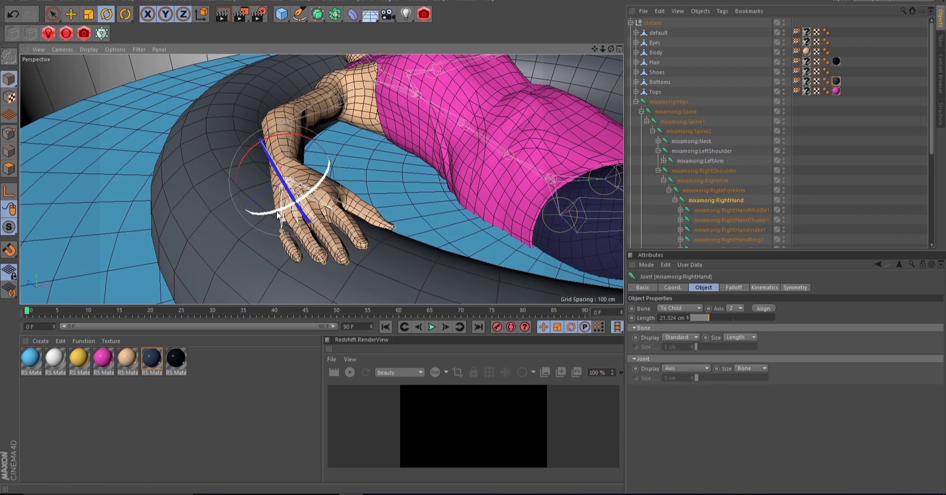
scroll(329, 179, down, 5)
scroll(328, 179, up, 3)
- Select the LeftArm, LeftForeArm and left hand joints to rest the left arm outward
click(663, 160)
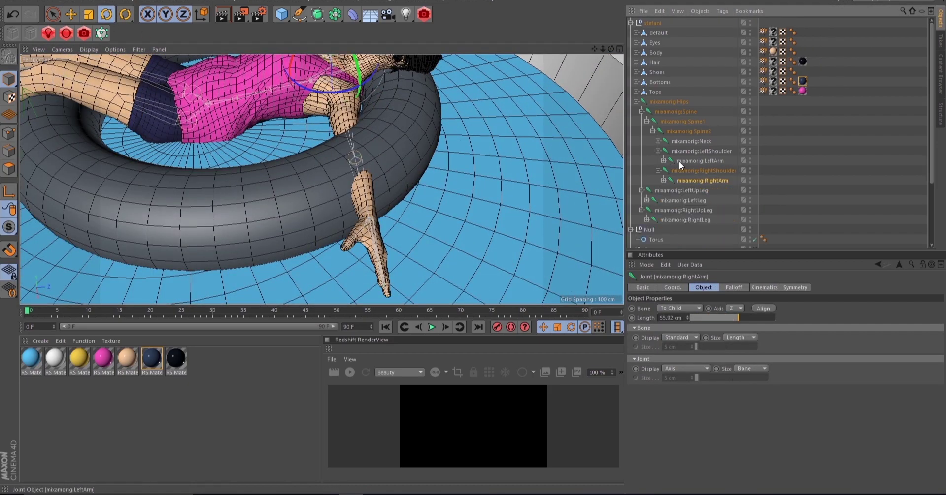
click(699, 160)
alt+drag(375, 187, 453, 153)
click(267, 206)
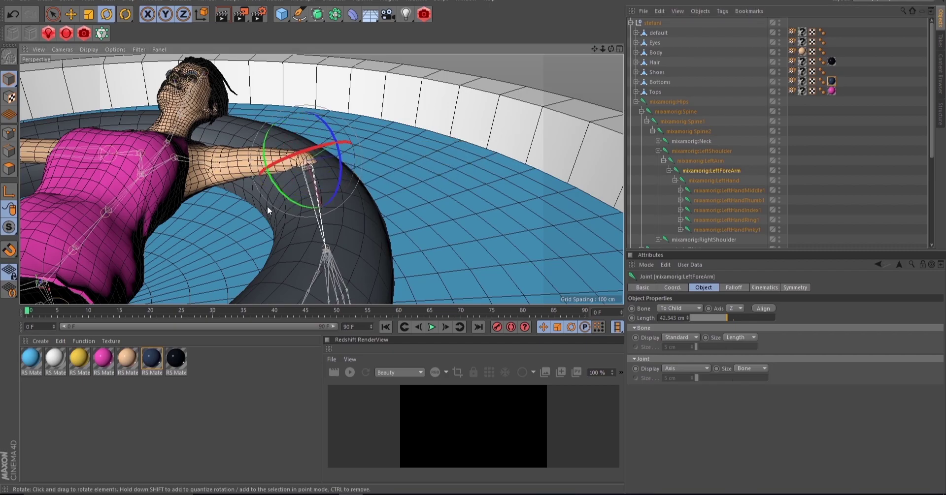
alt+drag(267, 206, 279, 204)
click(266, 211)
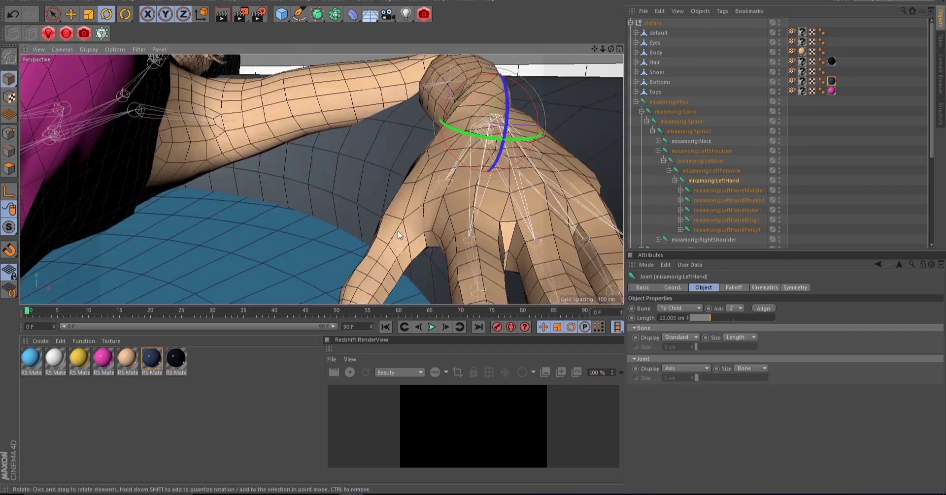
scroll(353, 203, down, 5)
alt+drag(353, 203, 382, 247)
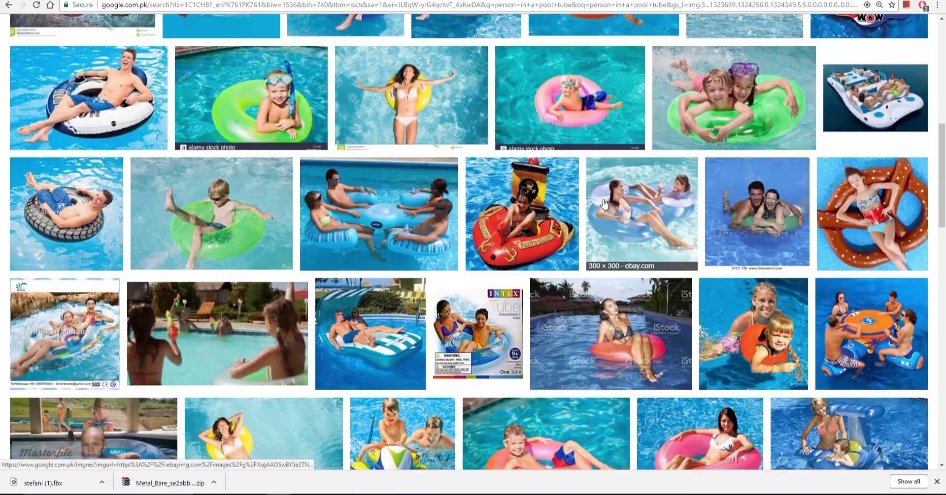
scroll(185, 216, down, 4)
scroll(185, 216, down, 4)
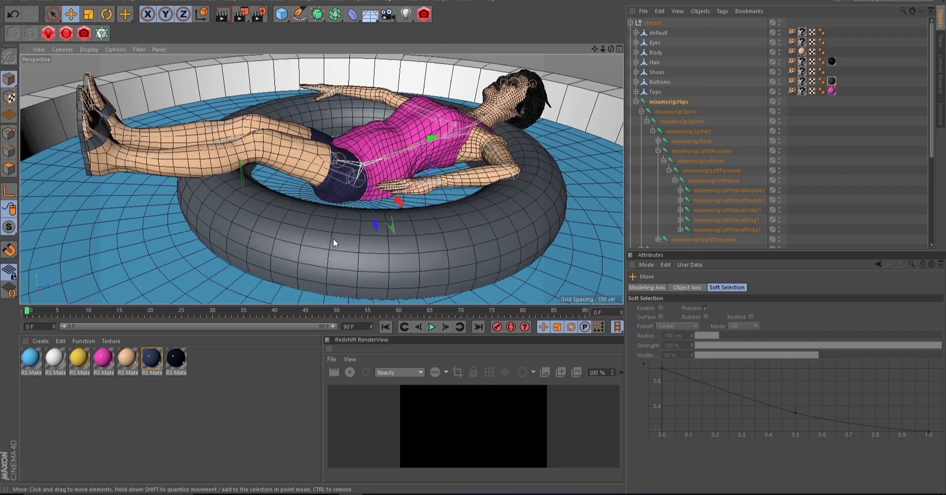
- Select the four finger base joints of the left hand
click(691, 140)
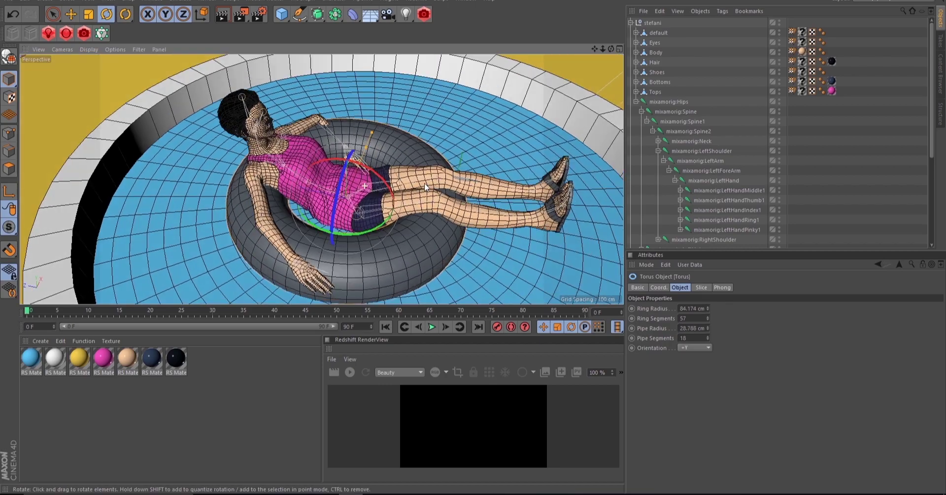
click(688, 131)
click(713, 180)
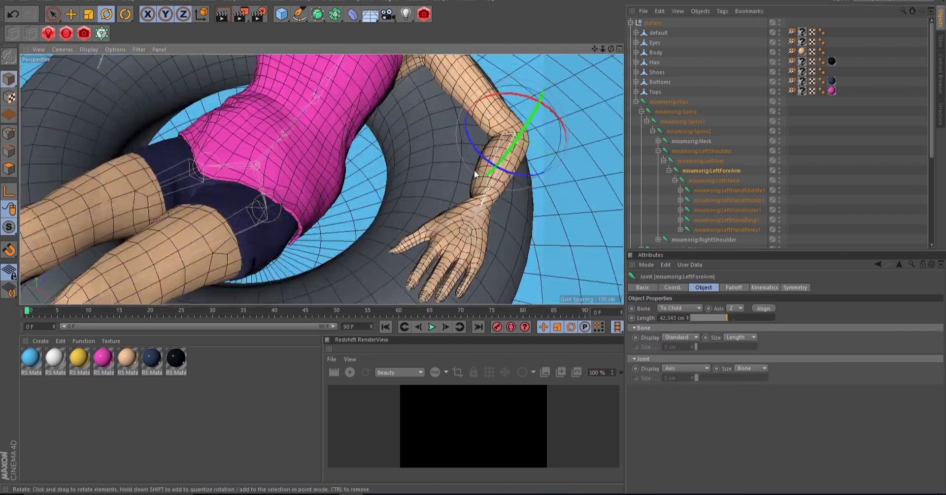
click(728, 190)
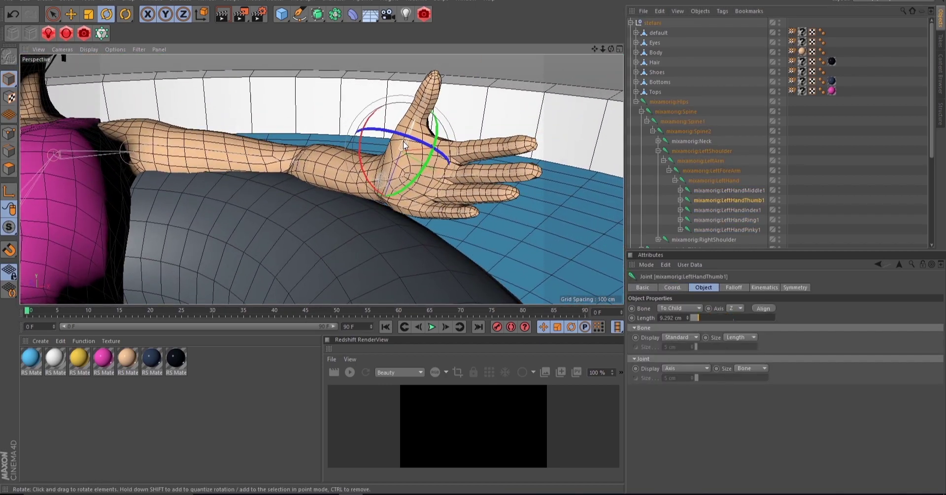
ctrl+click(727, 210)
ctrl+click(726, 219)
ctrl+click(726, 230)
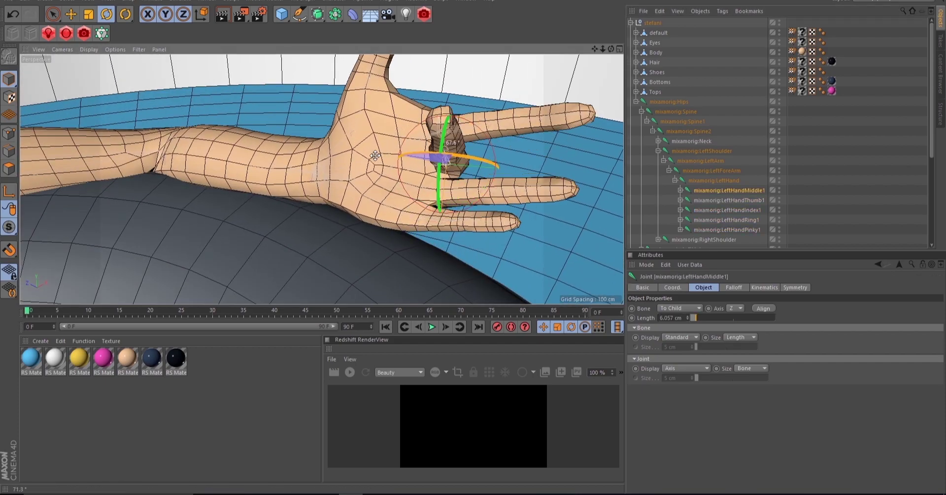
- Curl the left middle, index and ring fingers toward the palm, leaving the thumb raised
drag(487, 148, 477, 159)
click(480, 167)
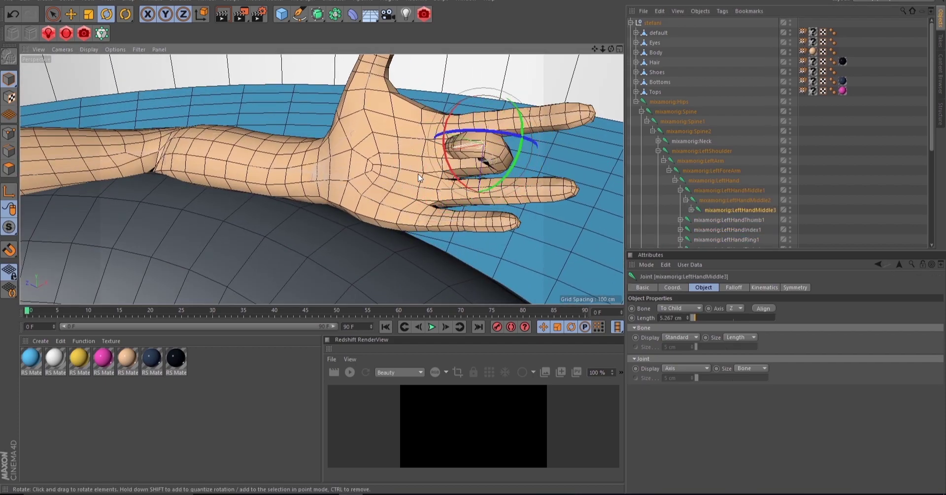
click(681, 229)
scroll(687, 231, down, 4)
click(732, 150)
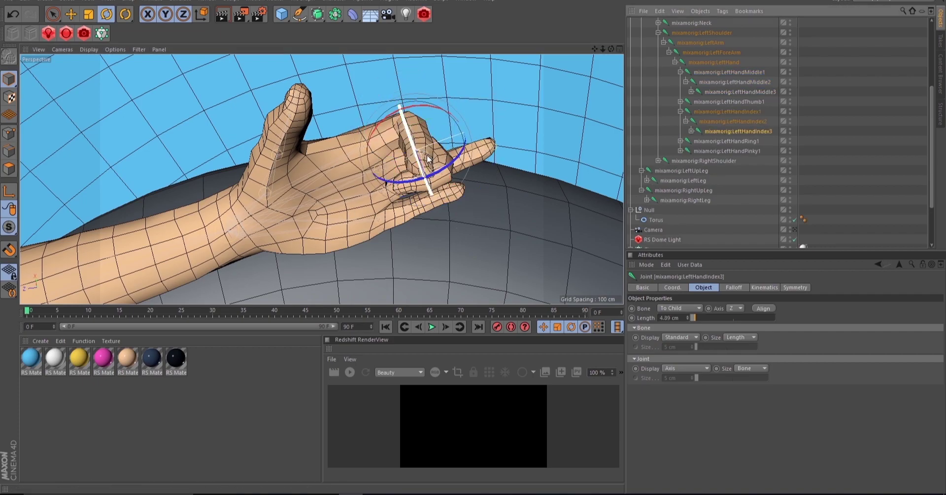
alt+drag(344, 172, 460, 226)
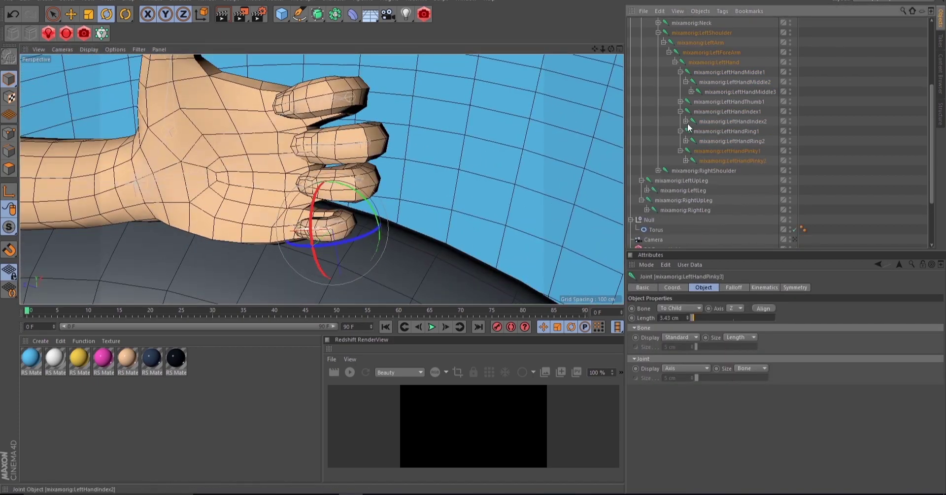
click(710, 81)
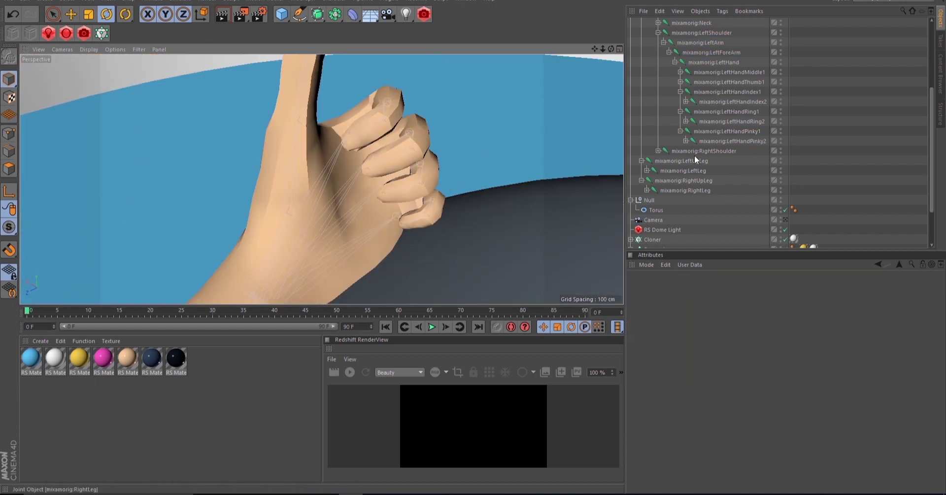
- Rotate the RightForeArm joint down toward the tube
click(709, 171)
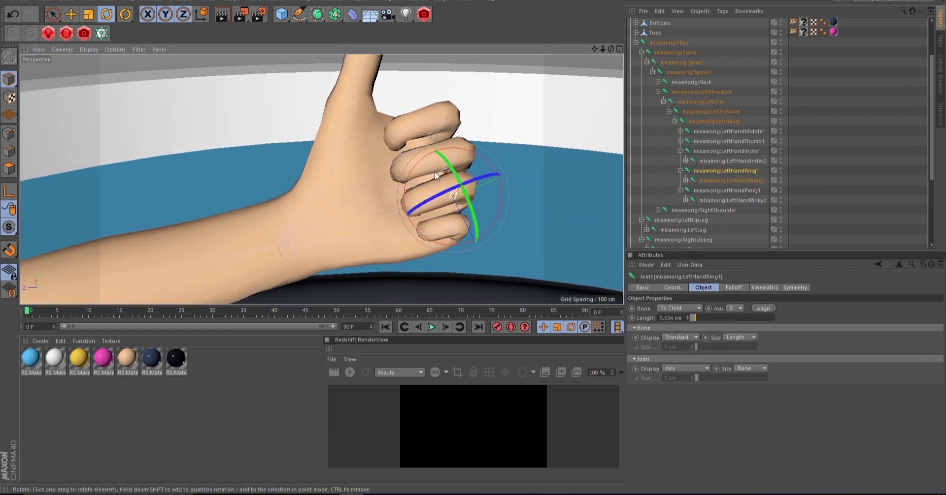
click(729, 131)
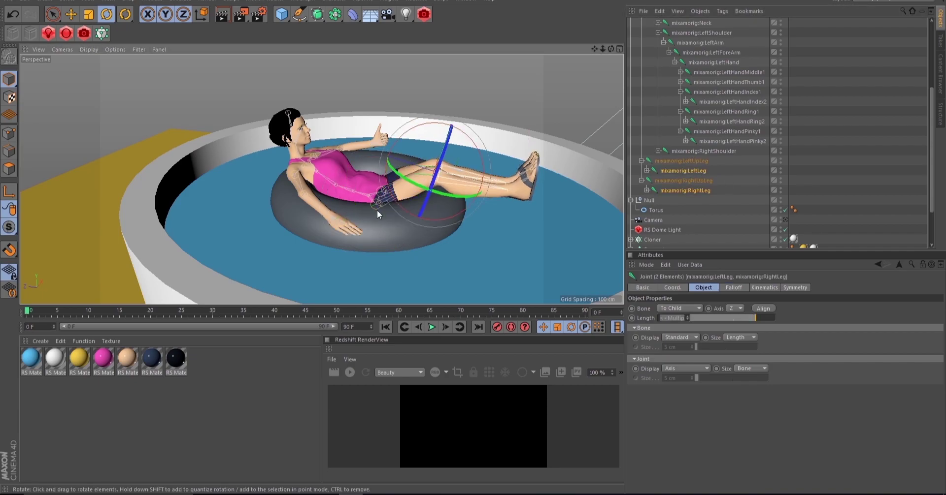
click(698, 191)
drag(347, 106, 339, 81)
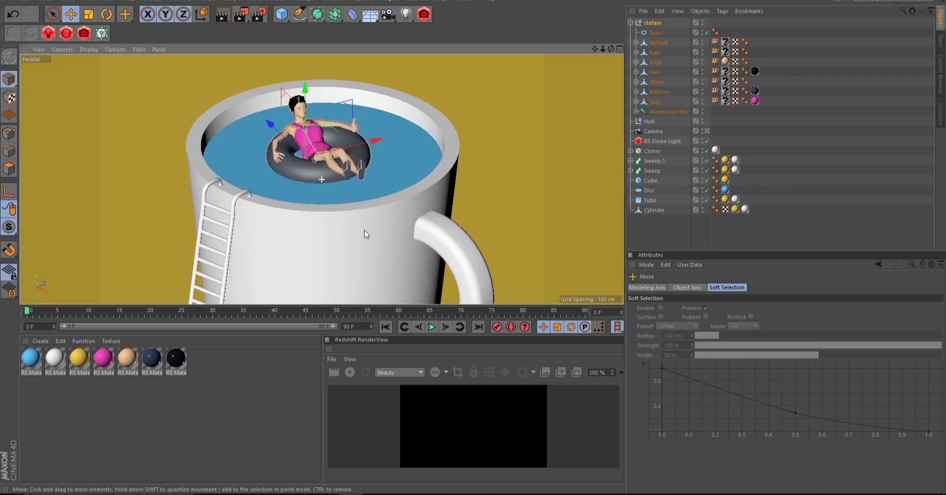
- Rotate the tube and woman 35.7° and make the tube's material pink
key(r)
drag(301, 182, 333, 181)
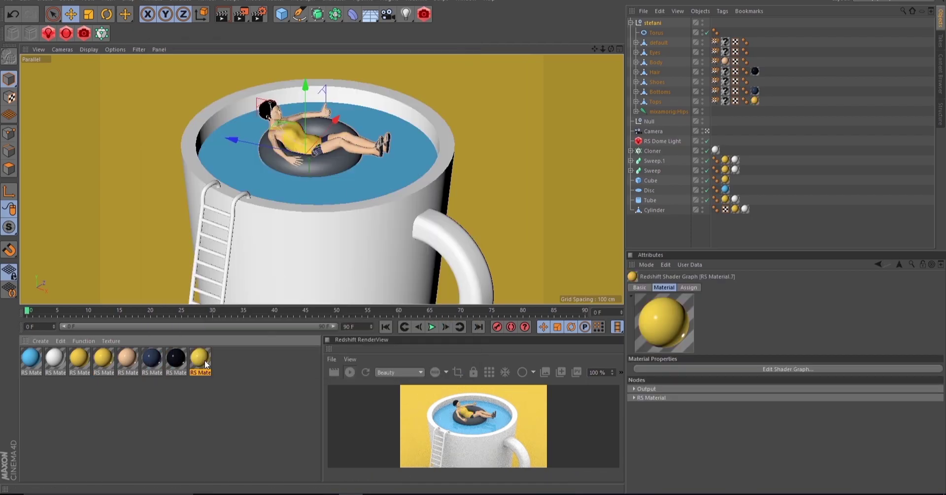
double_click(205, 361)
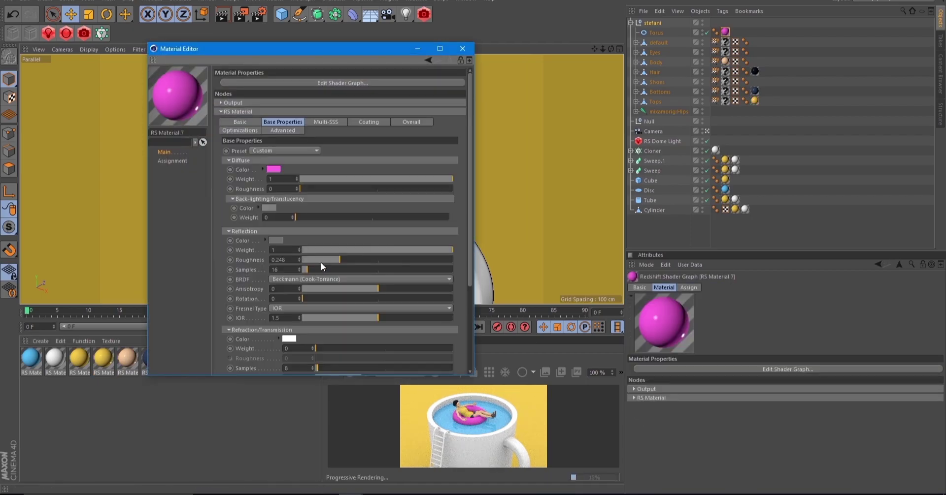
click(462, 48)
- Switch to the perspective view and add a Redshift Area Light to the scene
click(660, 141)
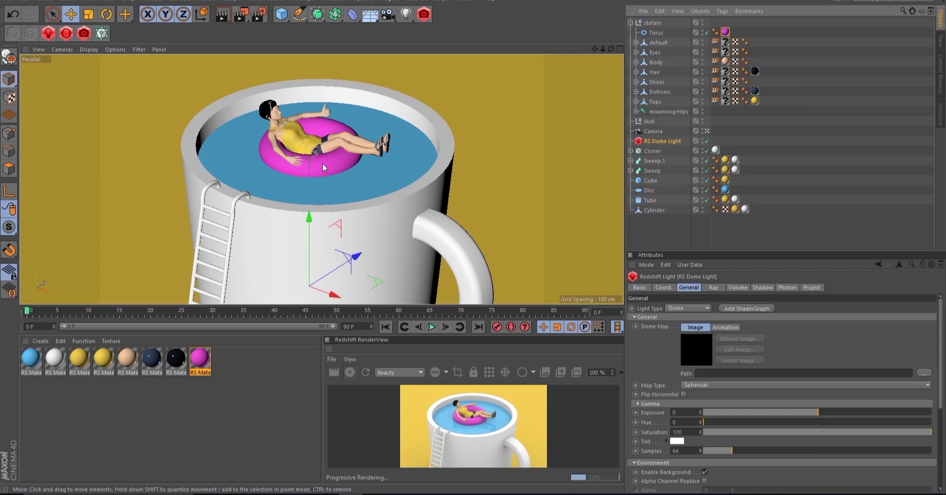
scroll(322, 163, up, 2)
key(F1)
click(416, 2)
click(516, 51)
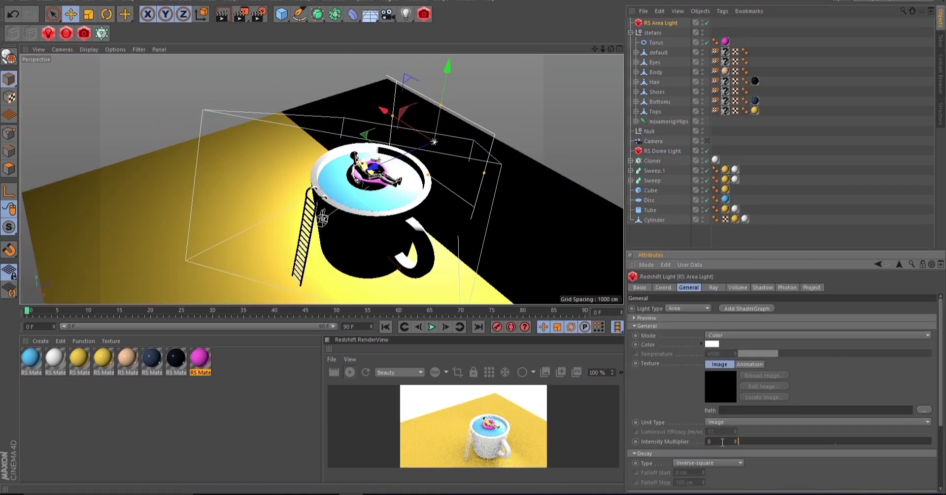
- Look through the scene camera, review Render Settings, and render to the Picture Viewer
click(707, 141)
click(707, 142)
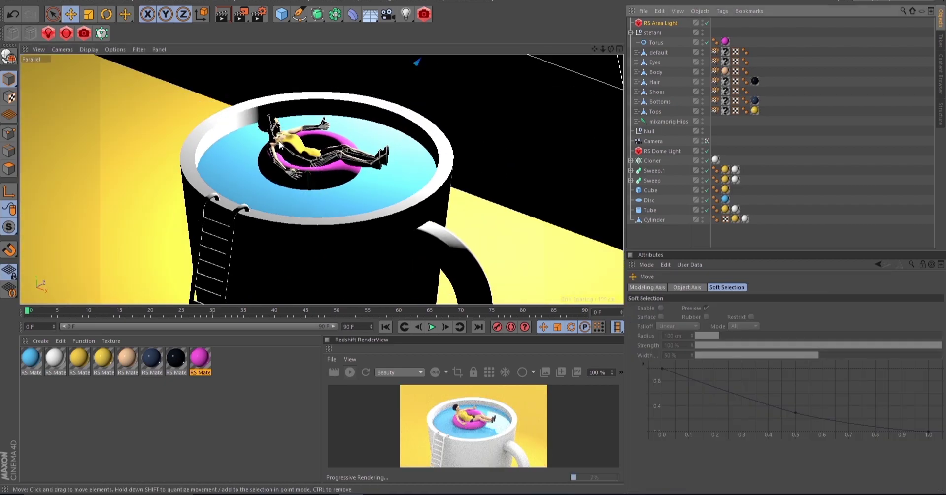
click(257, 14)
click(296, 22)
click(172, 22)
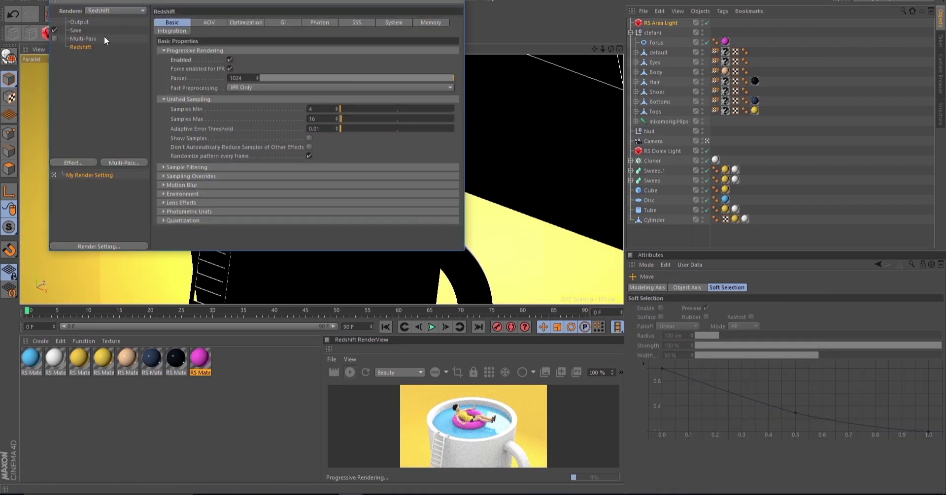
click(75, 30)
key(shift+r)
click(576, 80)
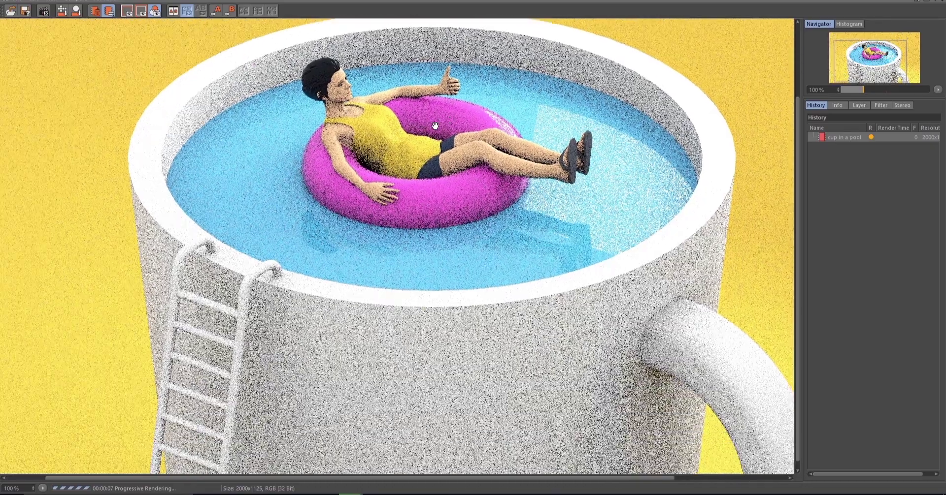
- Select the right thigh joint and inspect the tube and feet in the new render
drag(489, 132, 518, 274)
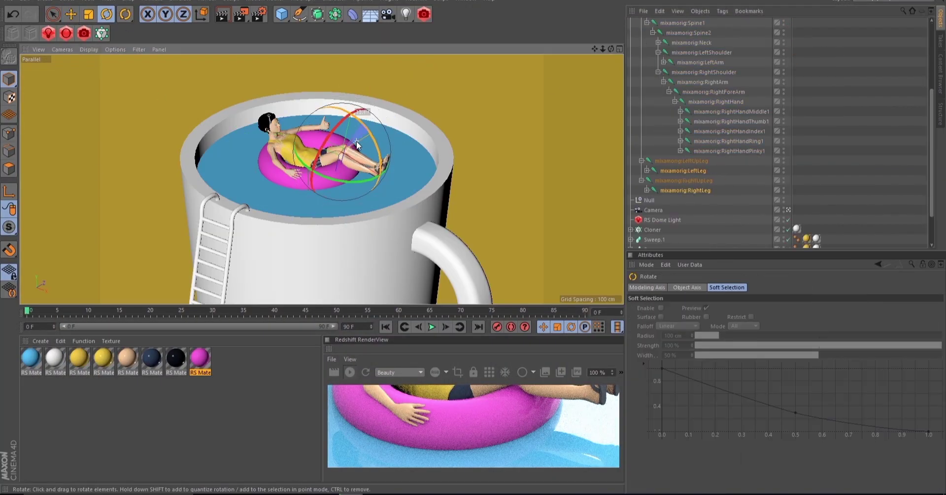
click(325, 168)
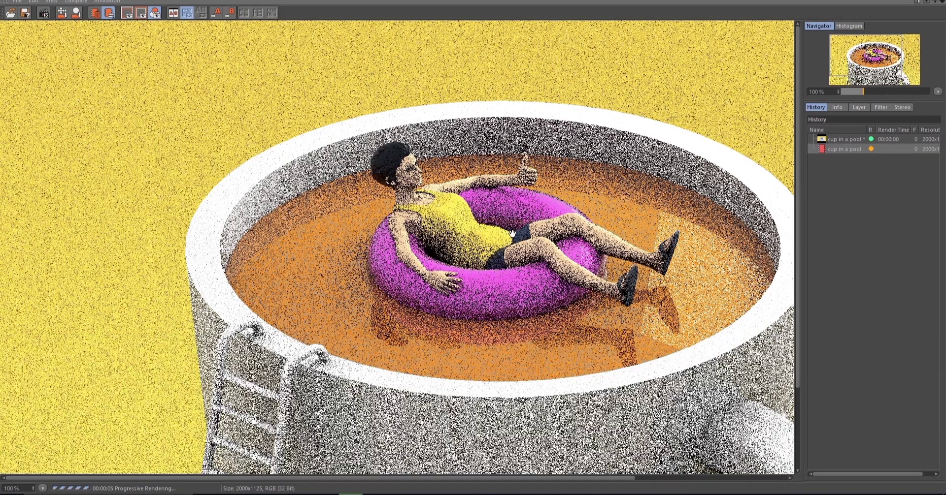
drag(512, 233, 432, 215)
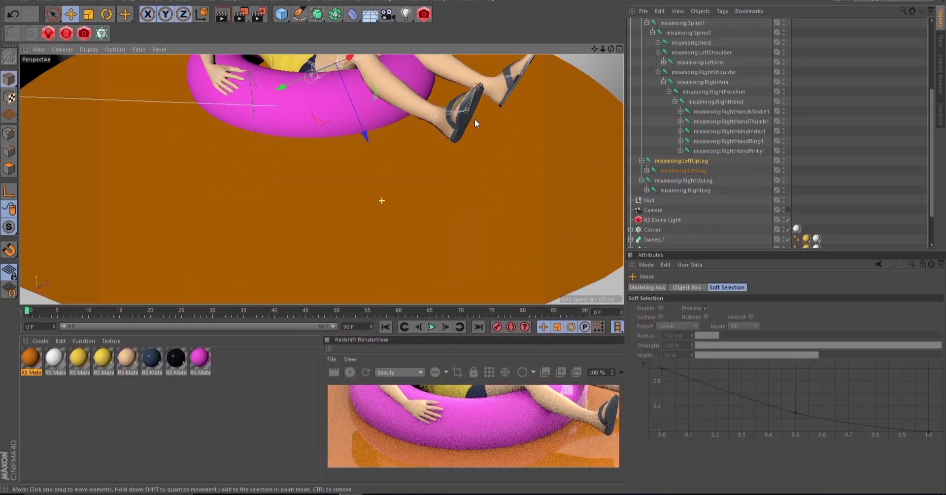
mouse_move(474, 120)
alt+mouse_down()
mouse_move(302, 182)
mouse_move(258, 133)
alt+mouse_up()
- Select the body's skin deformer and mesh, and tilt the view over the mug
click(655, 82)
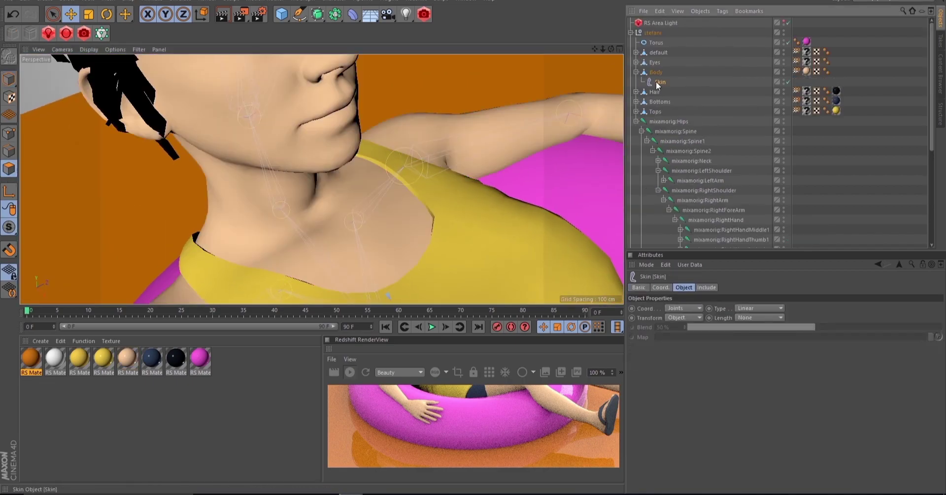
click(380, 217)
scroll(380, 218, down, 5)
scroll(295, 221, down, 5)
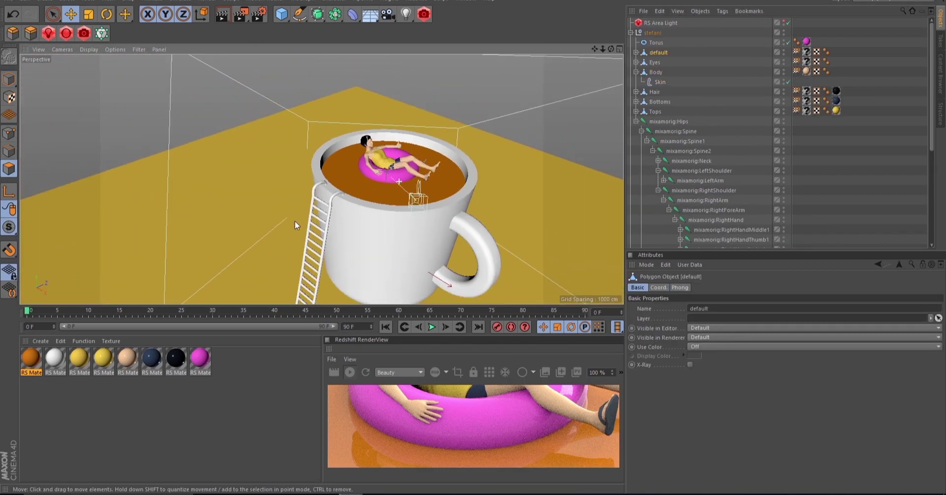
scroll(333, 232, down, 3)
alt+drag(333, 232, 333, 212)
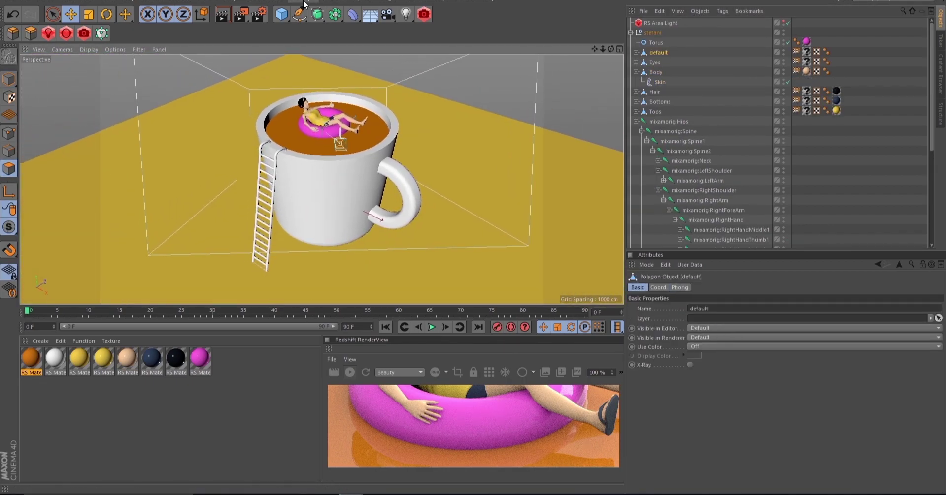
- Add a cube and scale it into a tile grid stretched across the mug
click(281, 14)
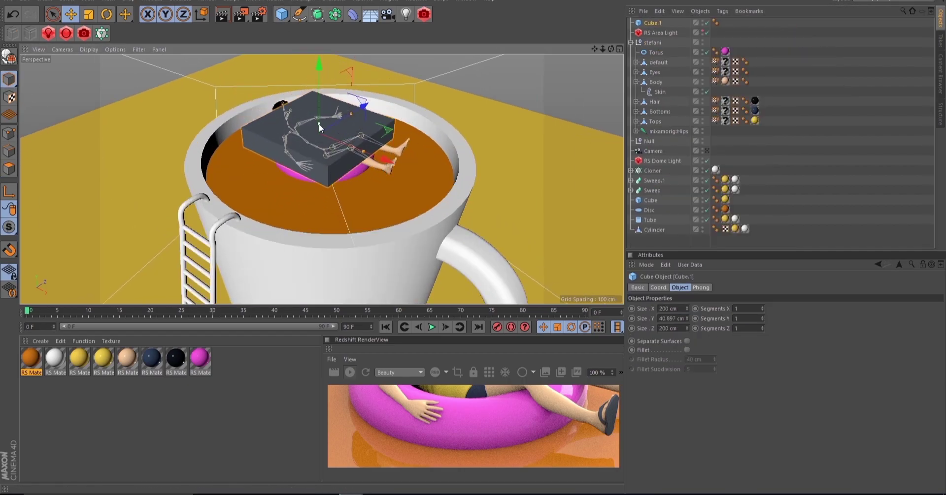
alt+drag(358, 106, 322, 161)
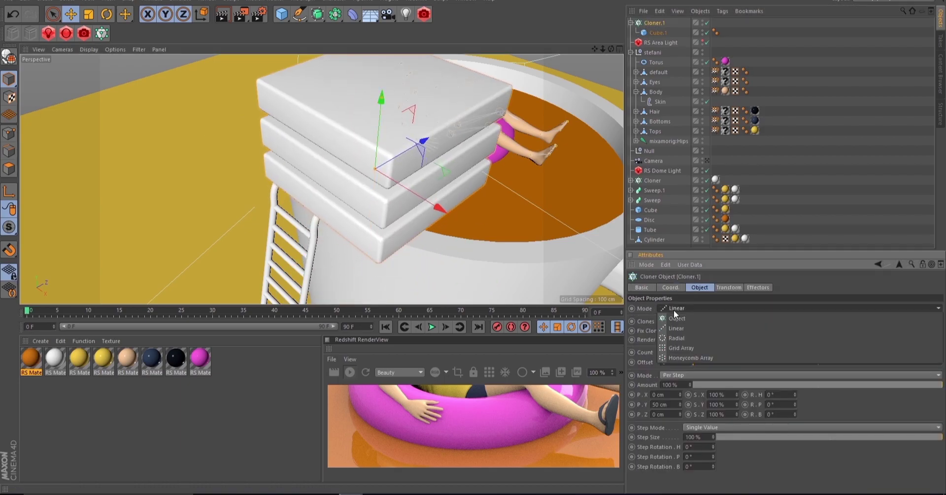
key(t)
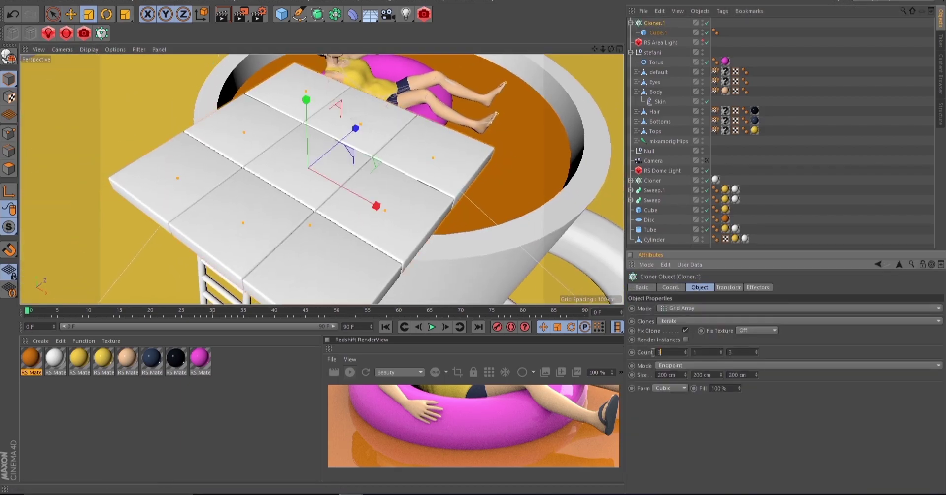
scroll(367, 191, down, 4)
drag(402, 216, 591, 276)
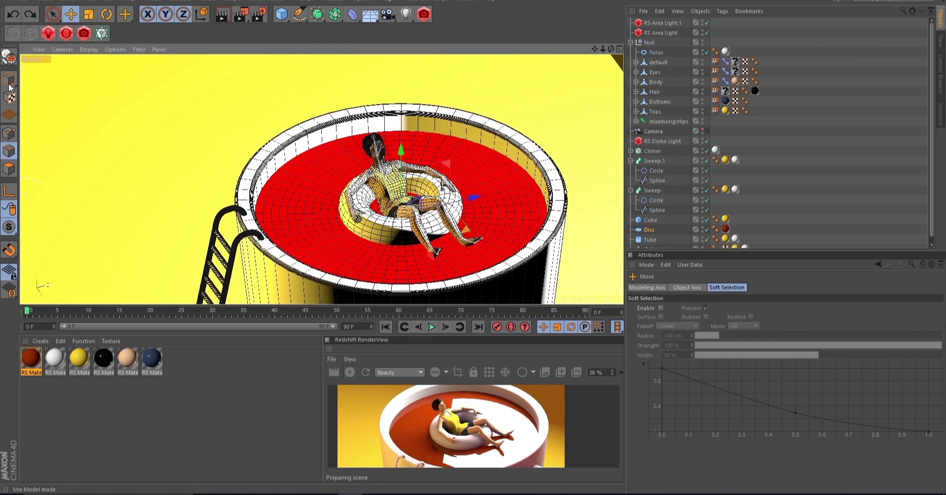
- Frame the coffee disc and make it an editable polygon mesh
click(315, 228)
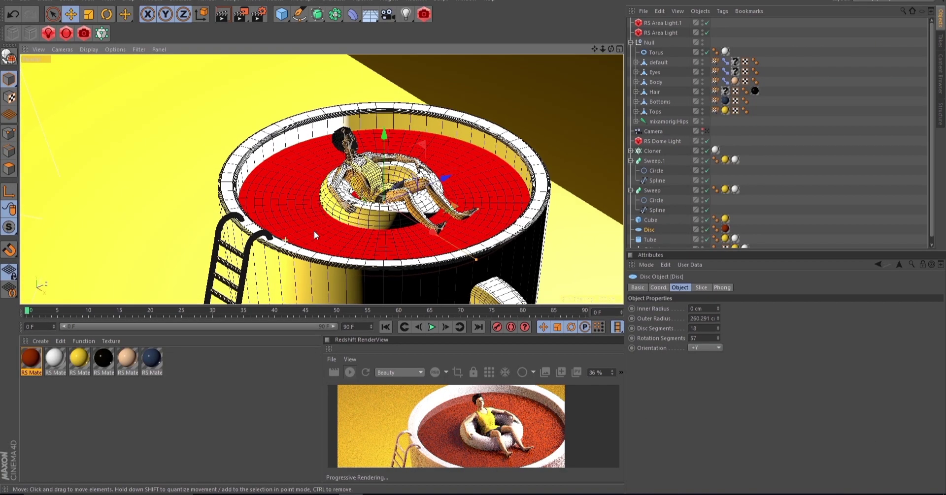
key(o)
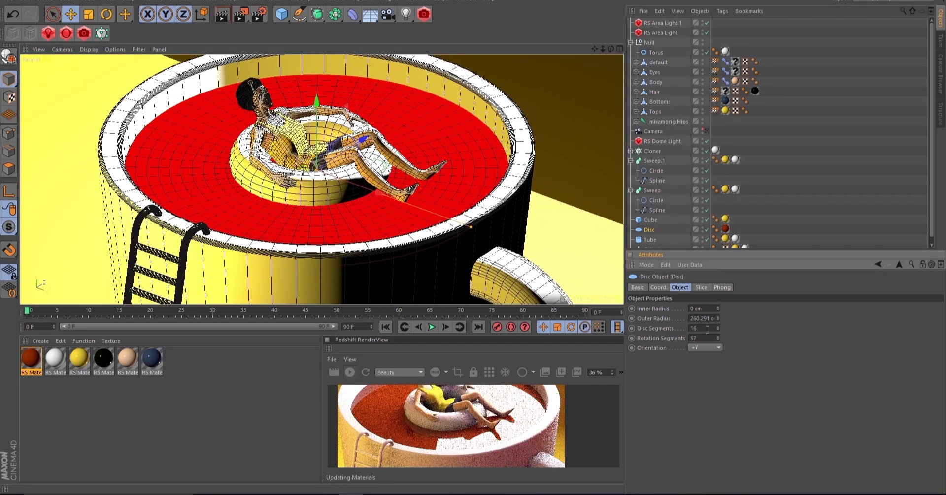
scroll(262, 218, up, 2)
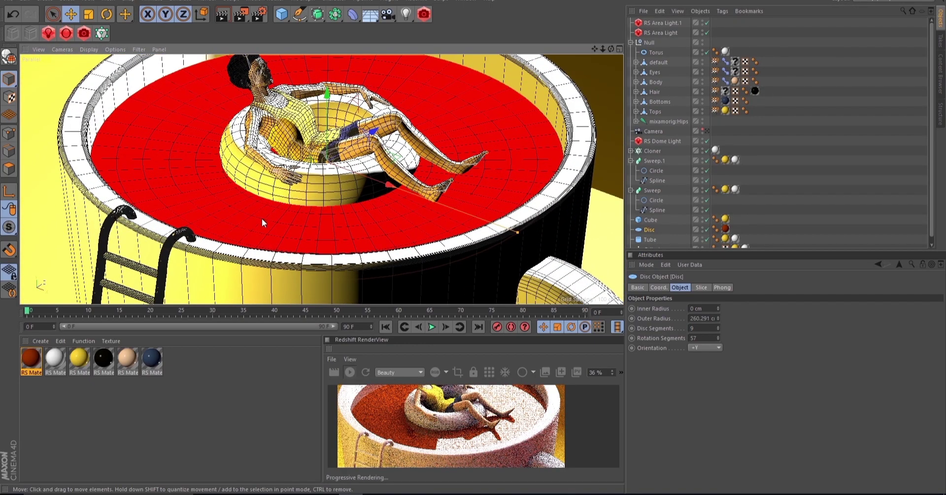
key(c)
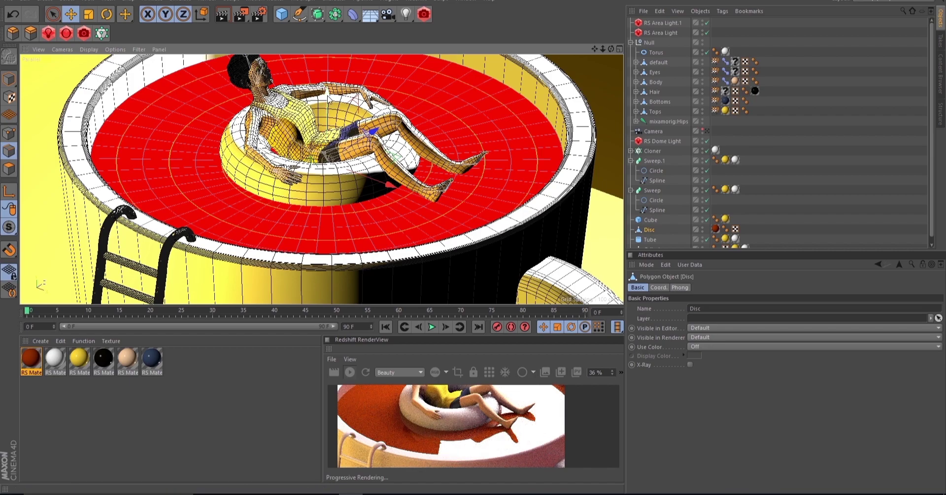
drag(328, 96, 328, 83)
click(725, 229)
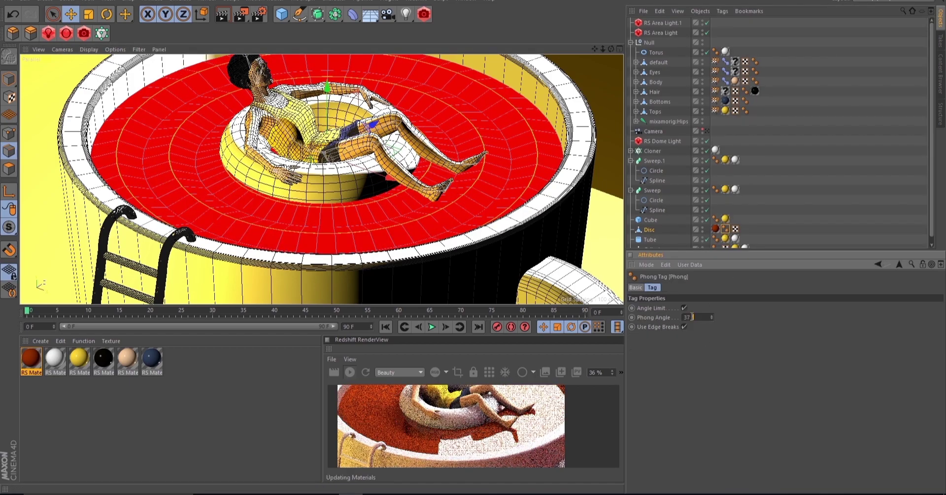
- Bevel the disc polygons into many ripple rings and start a full render
key(m)
key(s)
drag(174, 173, 193, 172)
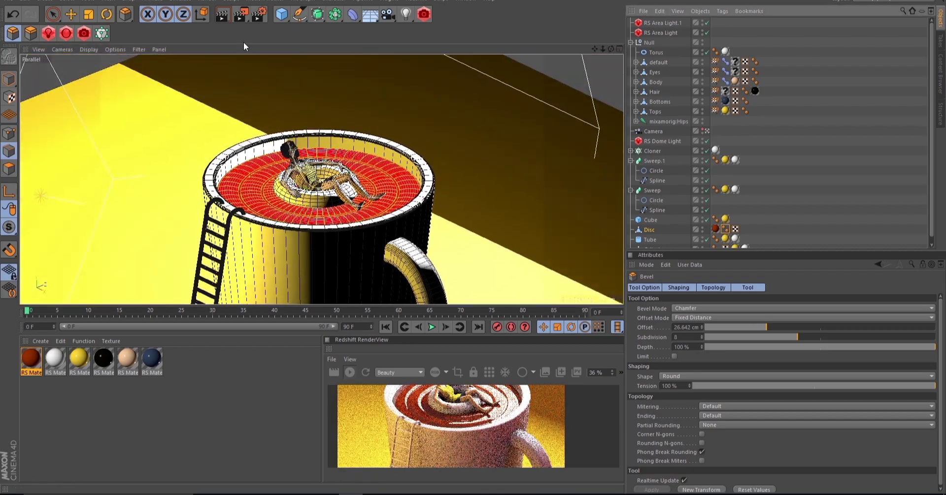
key(shift+r)
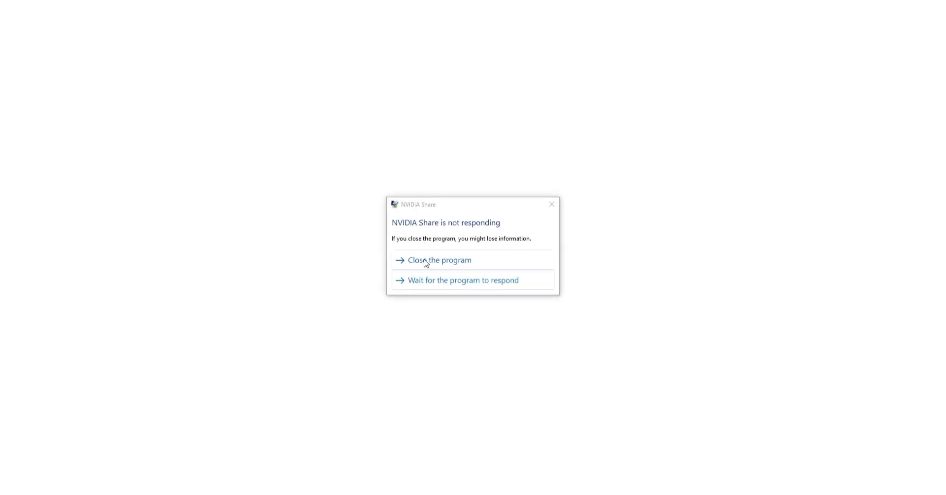
click(425, 264)
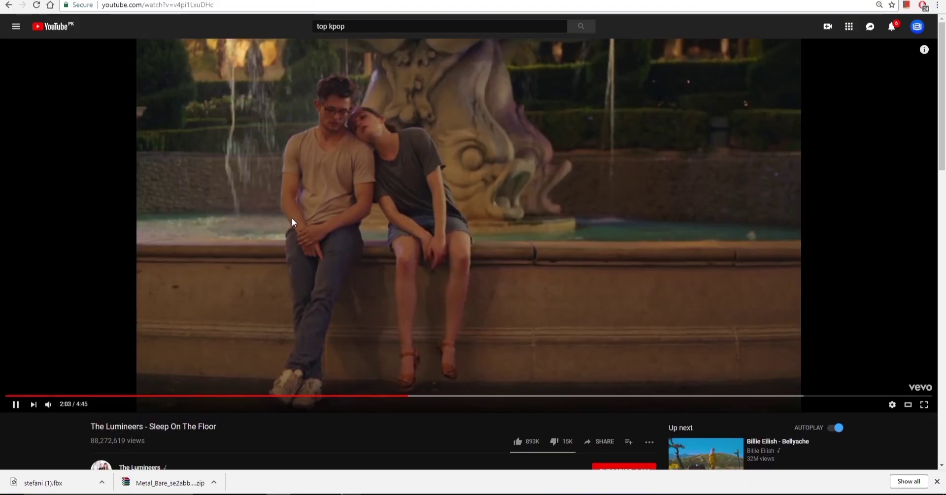
scroll(637, 278, down, 7)
scroll(637, 279, down, 1)
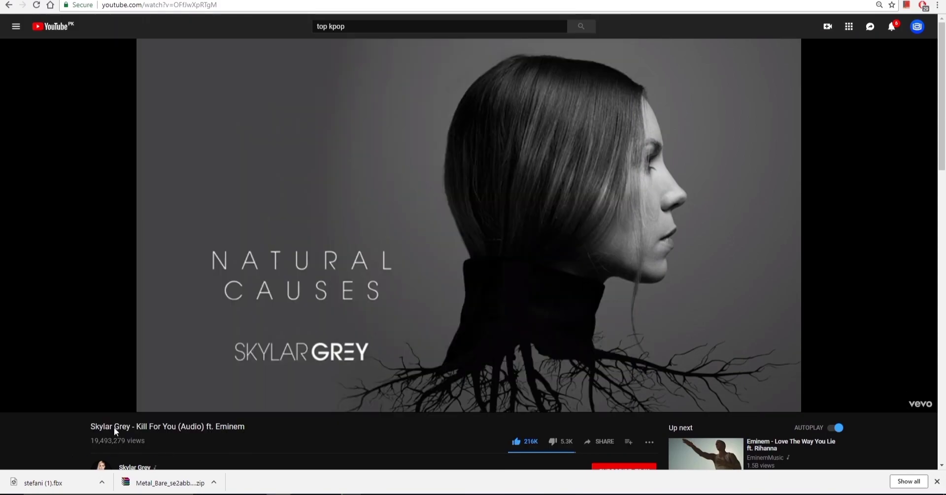
key(ctrl+shift+Escape)
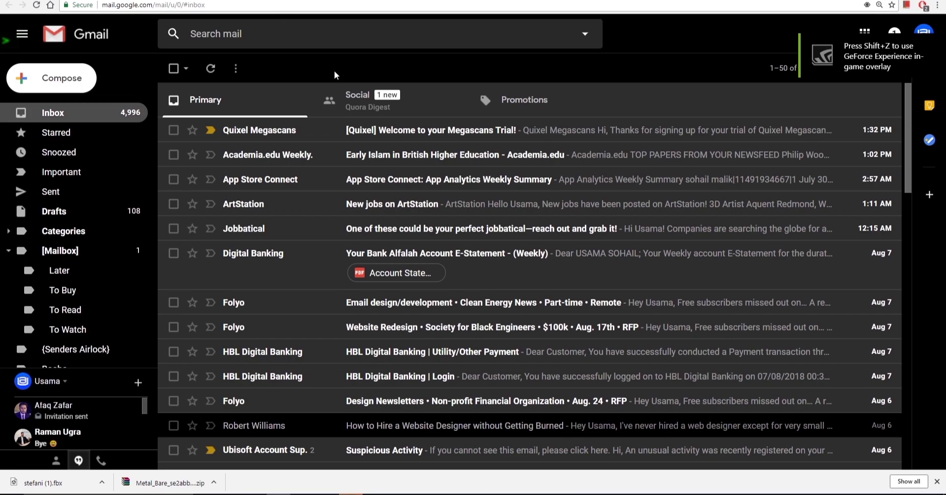
click(331, 99)
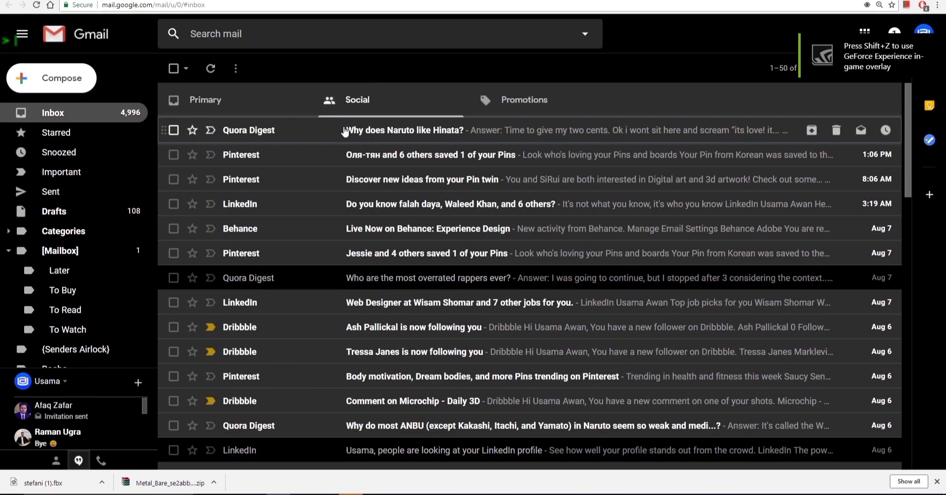
click(343, 131)
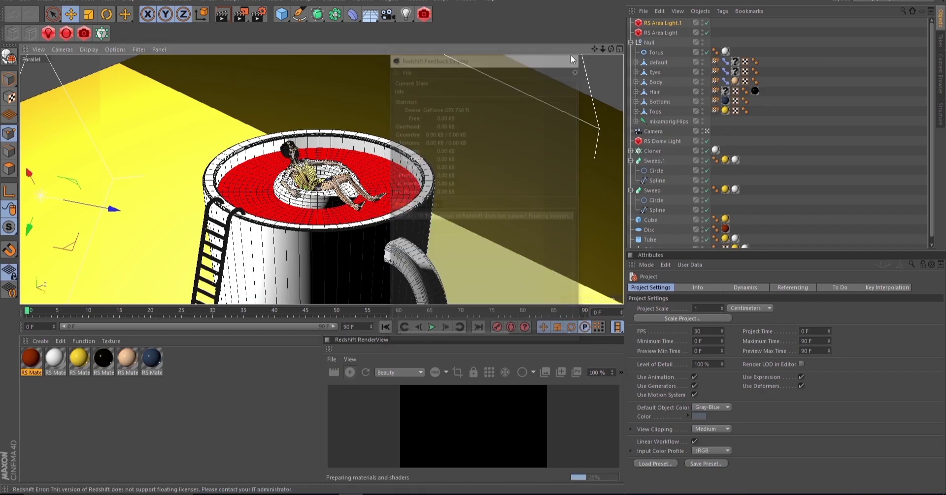
- Enlarge the render preview and select the RS Area Light
drag(463, 305, 453, 269)
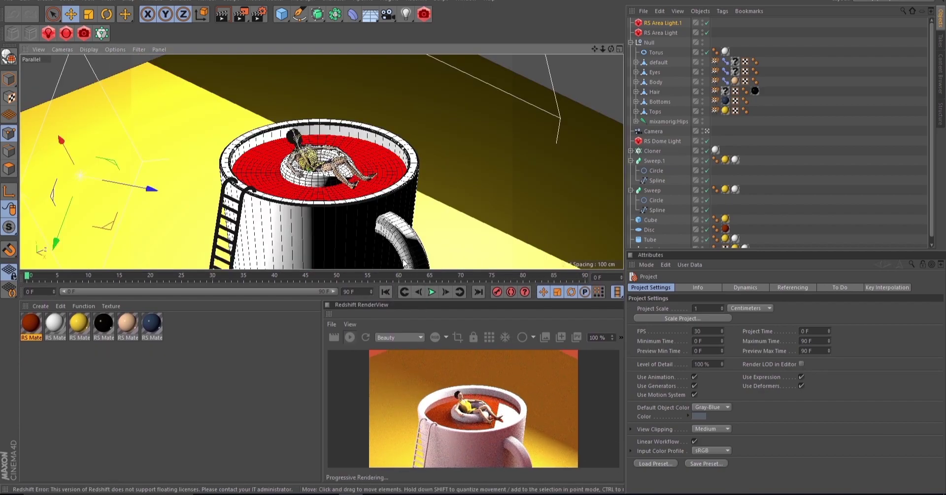
double_click(78, 324)
click(462, 42)
click(453, 118)
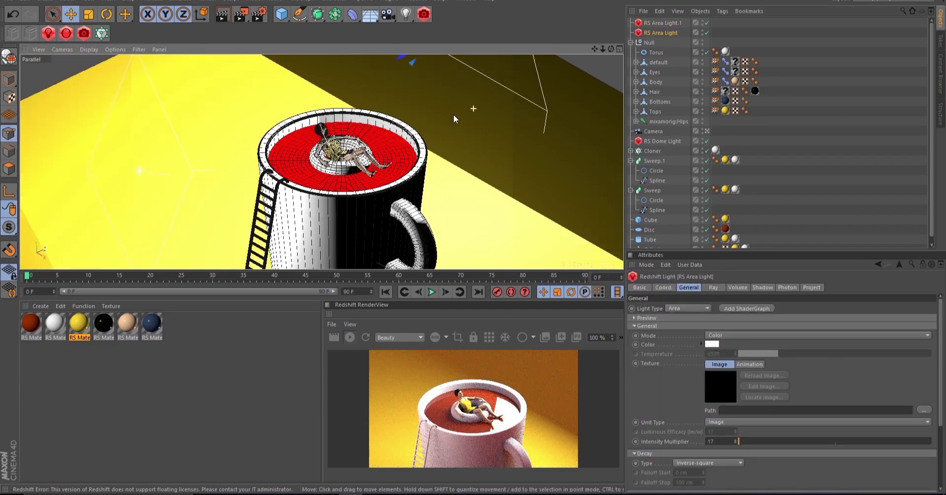
- Orbit to a top-down view of the mug and set the area light intensity to 148
scroll(453, 118, down, 5)
scroll(481, 95, up, 6)
scroll(419, 165, down, 2)
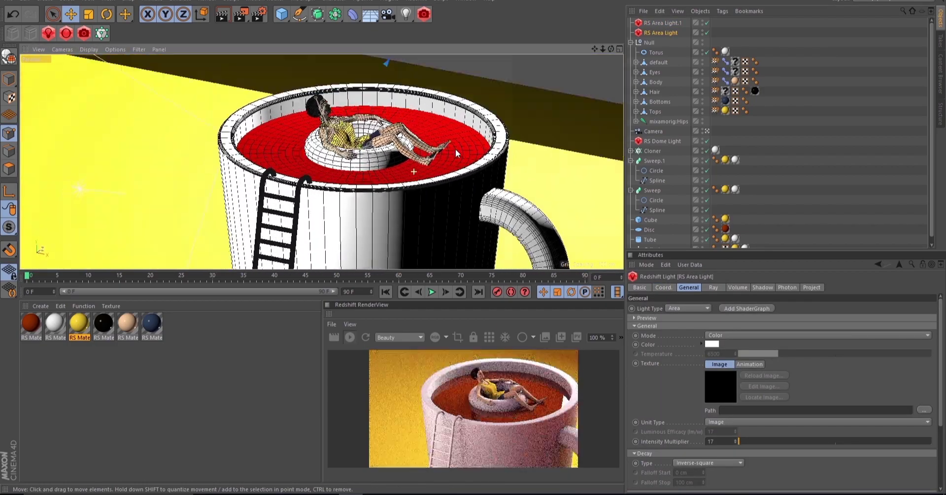
mouse_move(455, 148)
alt+mouse_down()
mouse_move(396, 161)
mouse_move(362, 187)
mouse_move(350, 173)
alt+mouse_up()
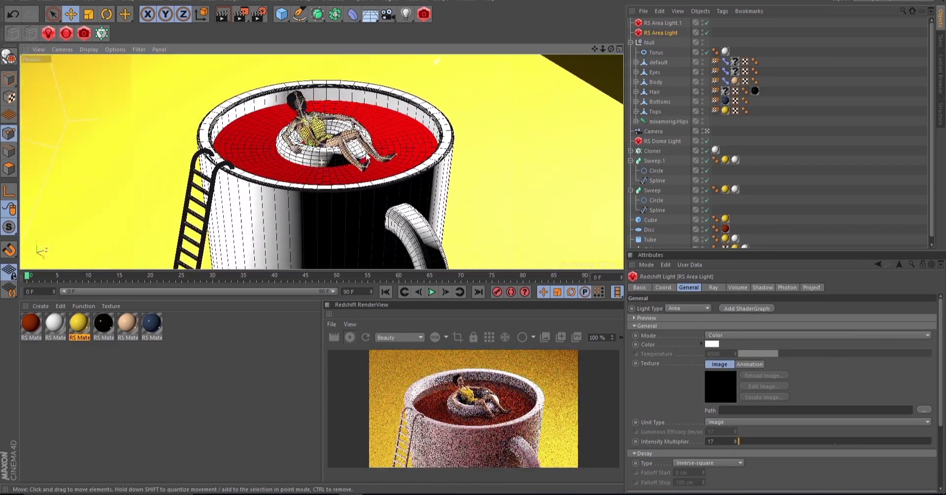
scroll(330, 144, down, 5)
scroll(336, 143, up, 5)
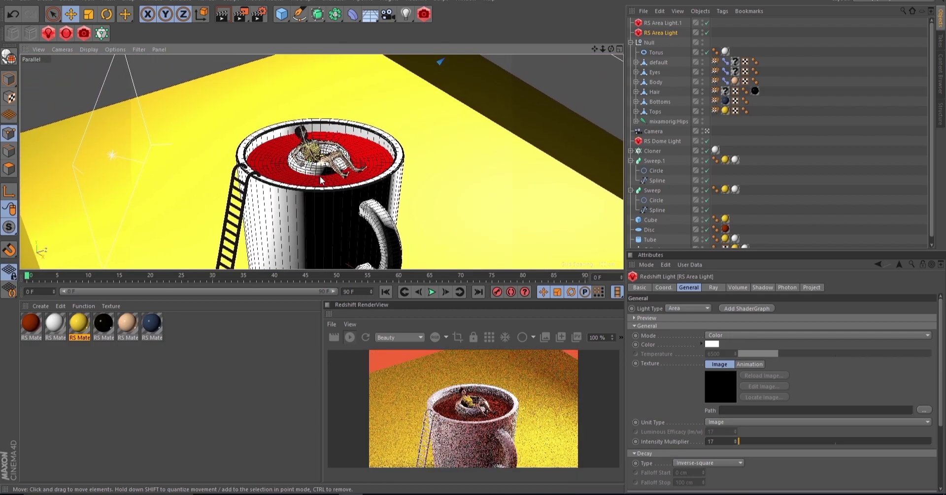
scroll(320, 176, up, 2)
alt+drag(345, 229, 335, 184)
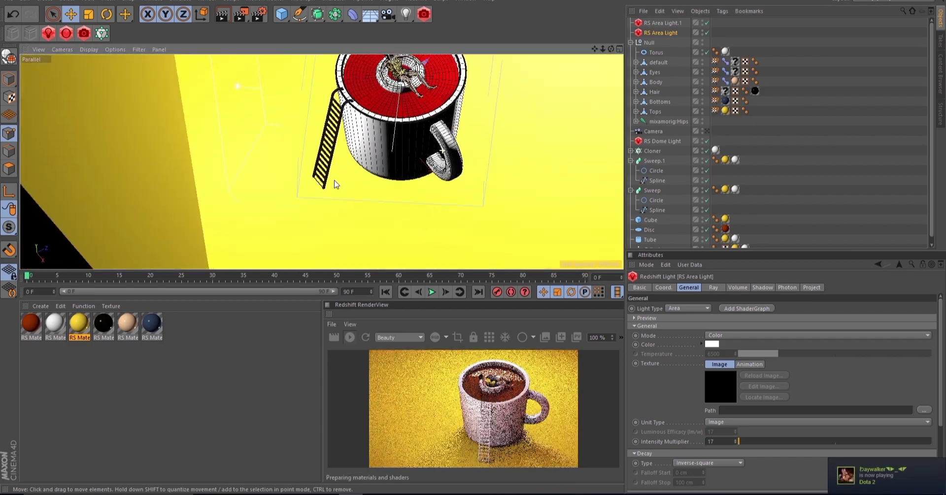
scroll(335, 185, down, 5)
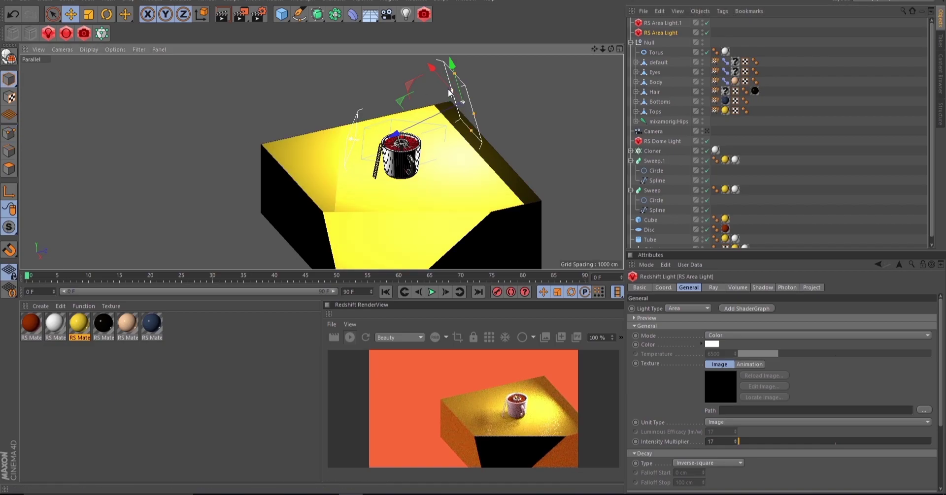
click(707, 131)
double_click(718, 442)
text(14)
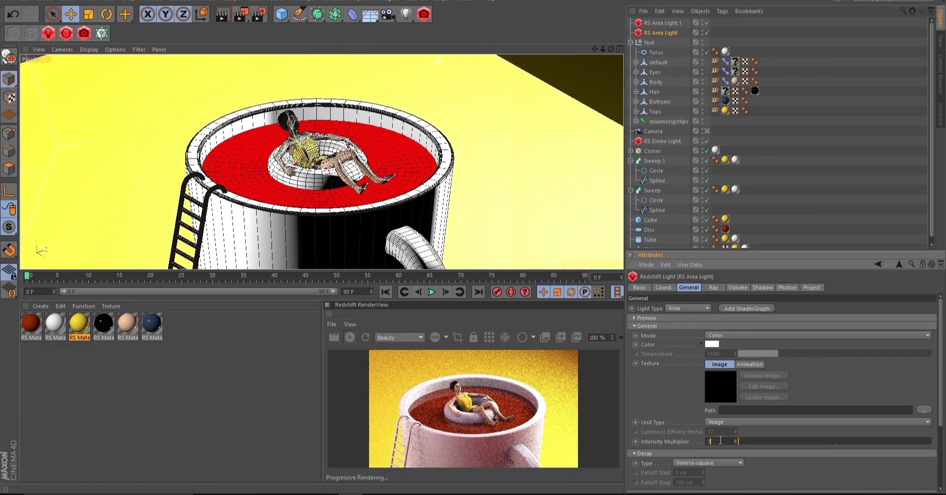
text(8)
key(Return)
- Tilt the camera's framing of the mug slightly, checking through the scene camera
click(707, 131)
key(r)
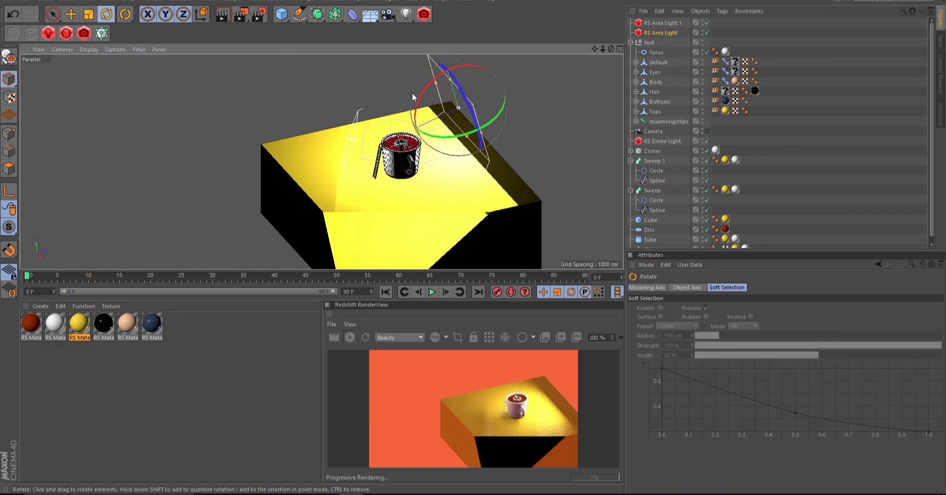
click(707, 131)
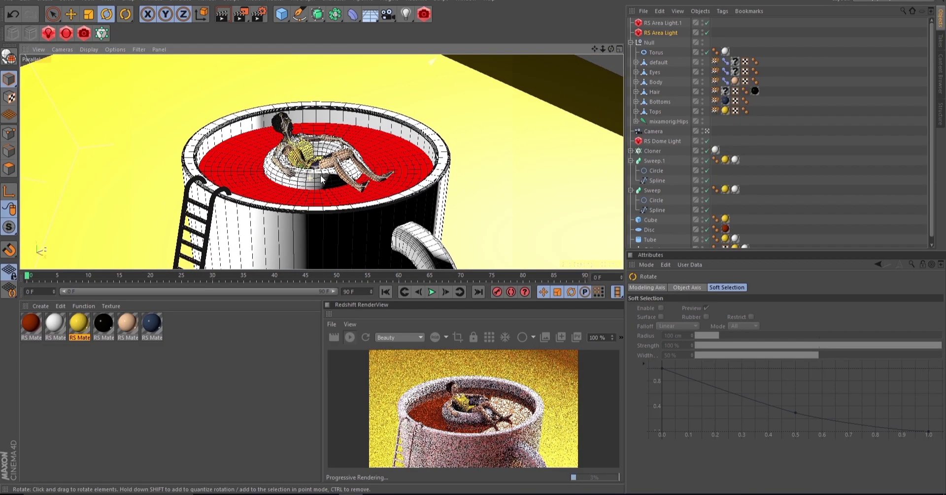
alt+drag(347, 179, 334, 188)
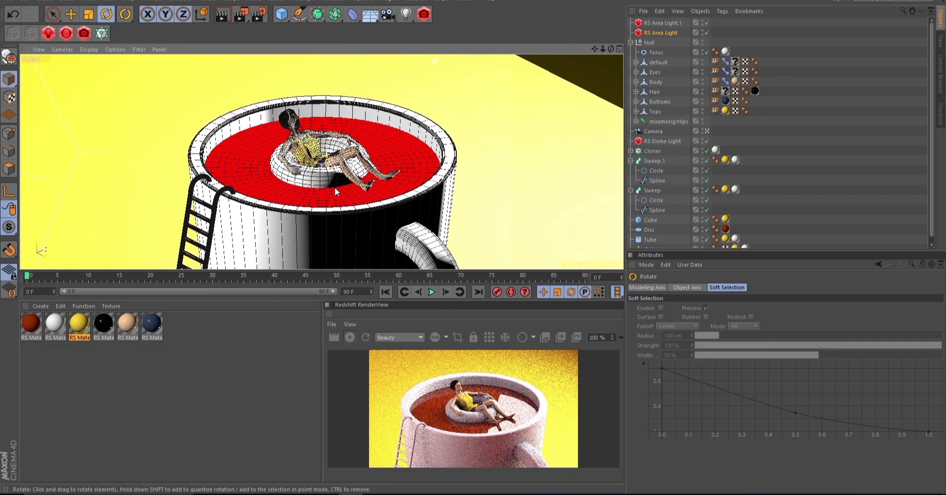
click(706, 131)
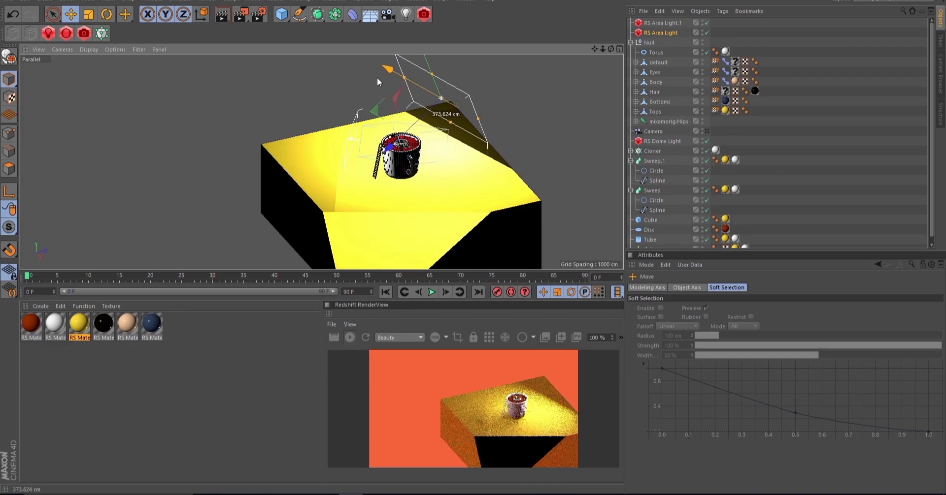
click(707, 131)
click(706, 131)
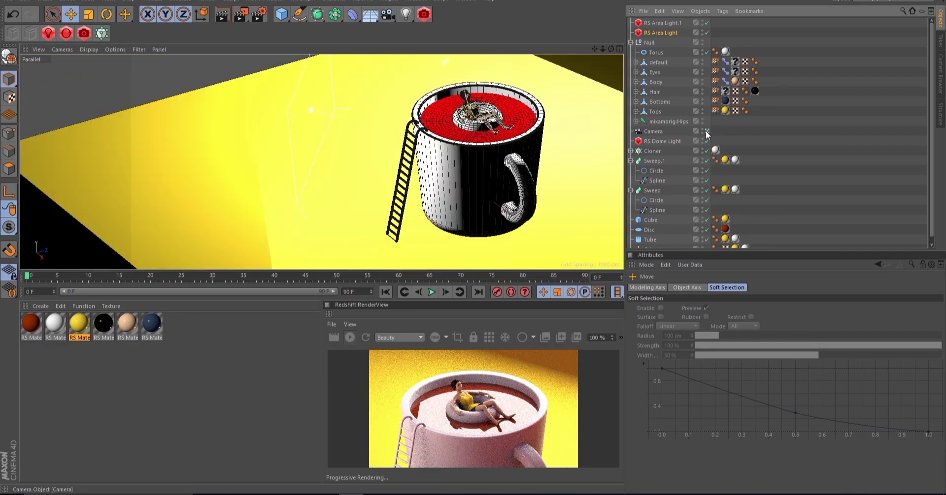
- Move the area light closer over the mug and check it through the camera
drag(410, 81, 397, 78)
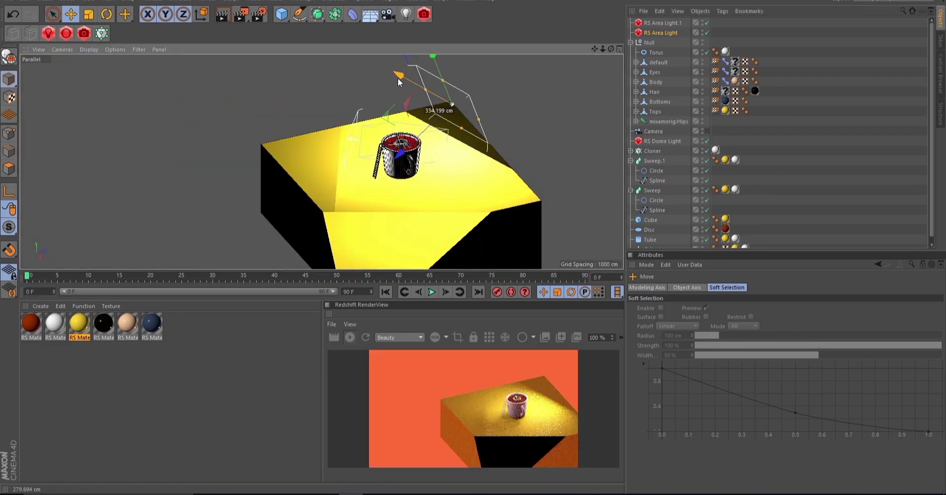
click(706, 131)
click(706, 131)
click(706, 131)
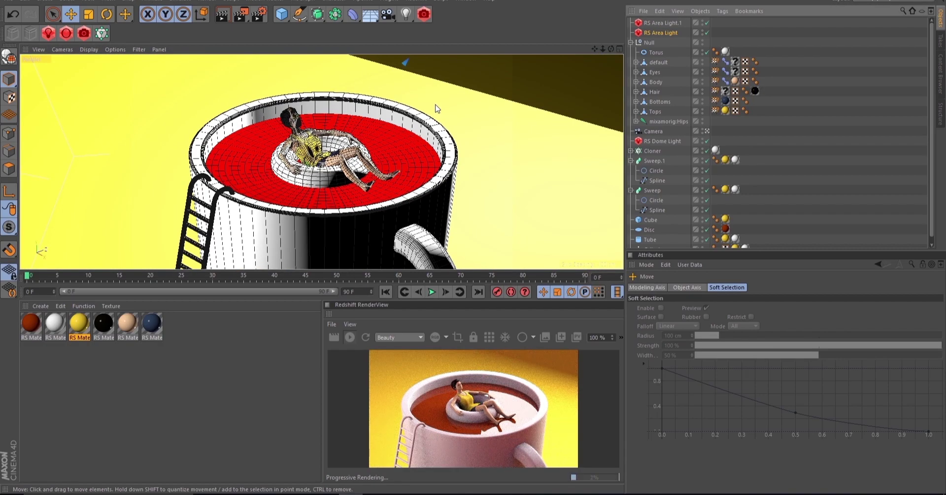
click(706, 131)
click(707, 131)
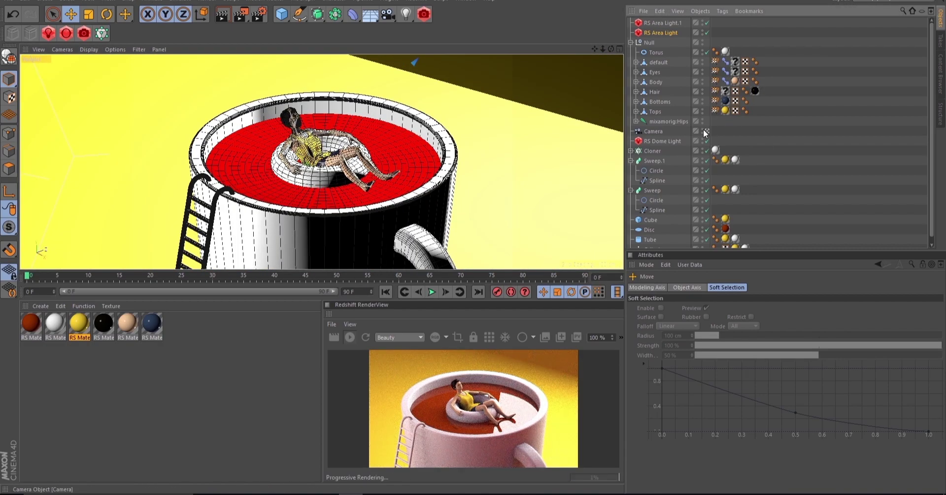
click(660, 232)
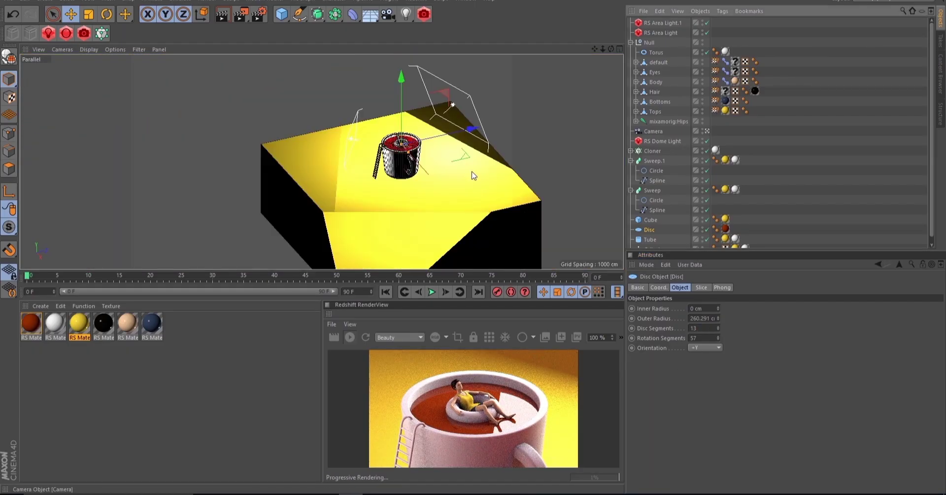
- Make the coffee disc editable and bevel all its polygons into concentric ripple rings
key(o)
key(c)
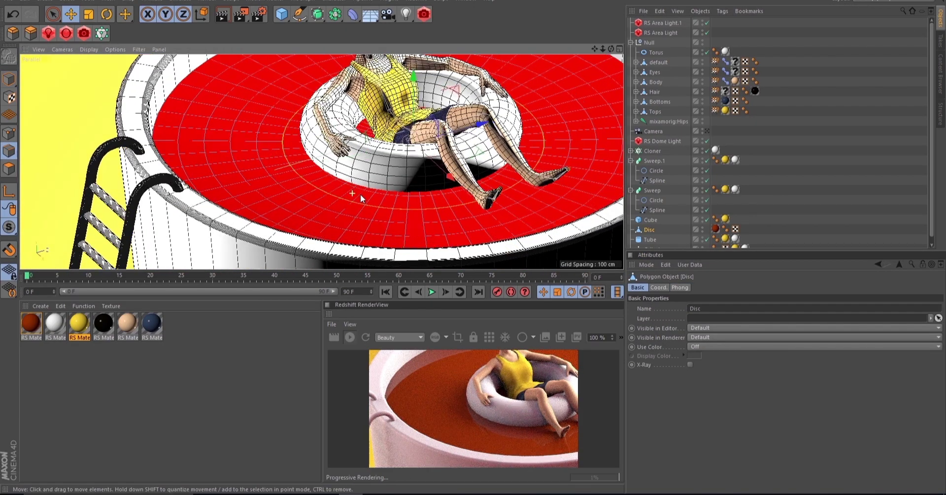
key(ctrl+a)
key(m)
key(s)
drag(183, 173, 244, 143)
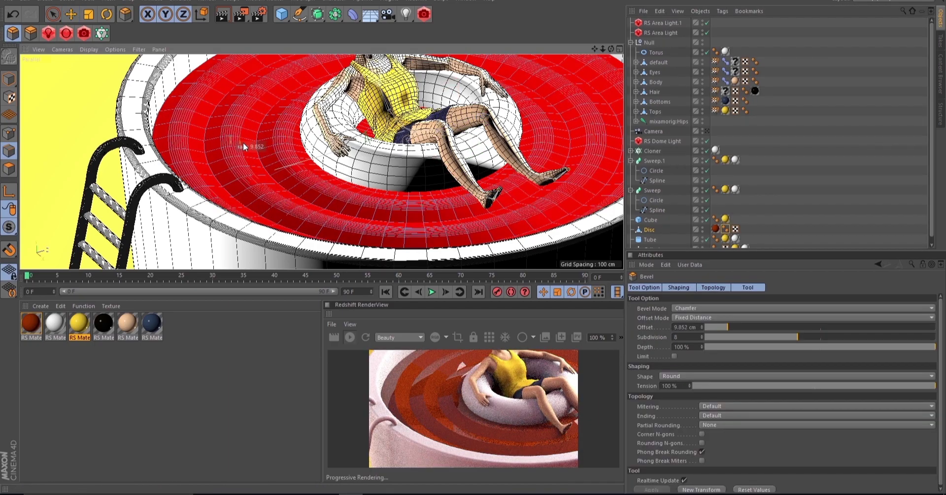
- Look through the scene camera and select the main area light
click(706, 131)
key(t)
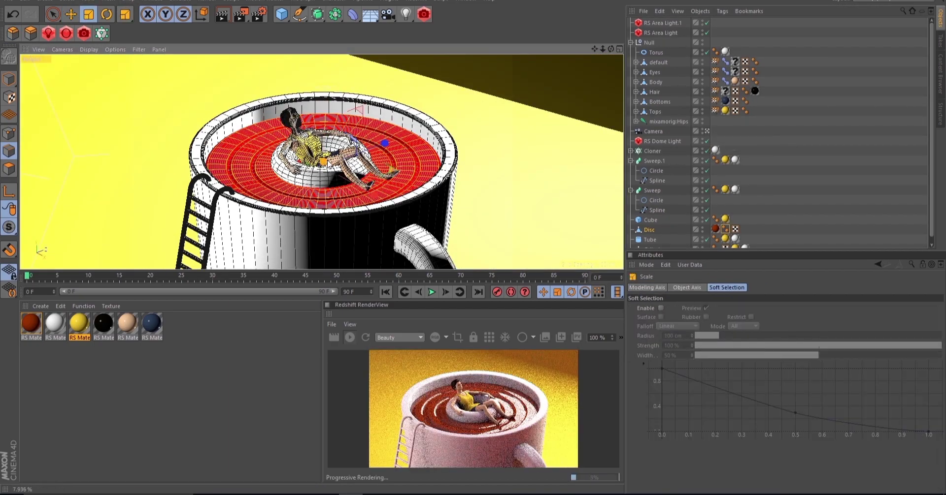
click(73, 19)
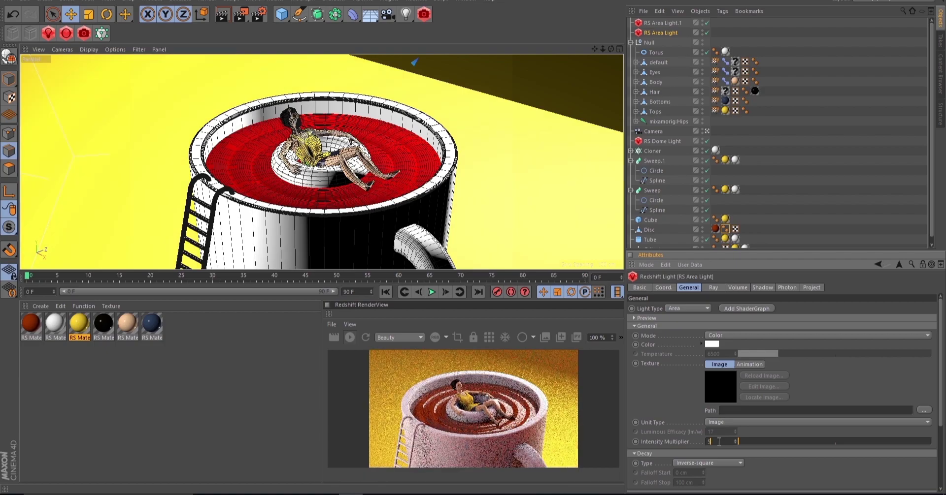
- Change the liquid material's diffuse colour to a peach tone
double_click(30, 324)
click(251, 112)
click(276, 171)
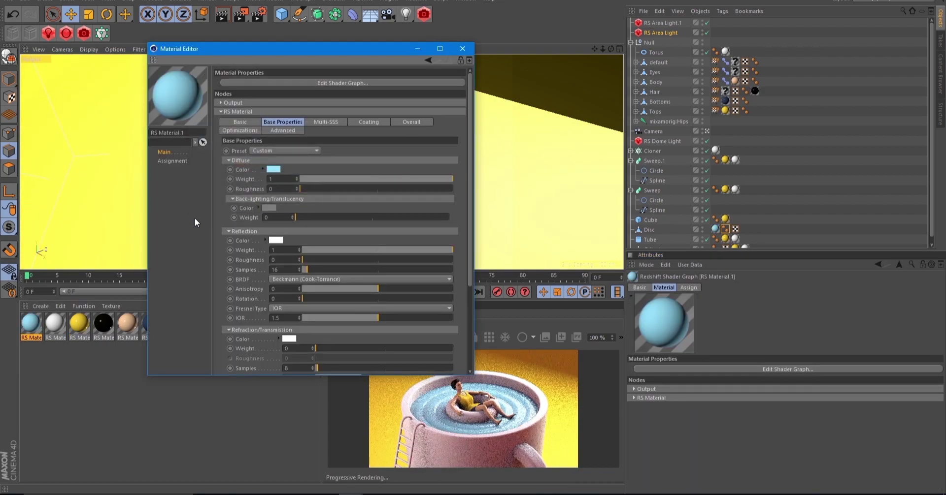
click(276, 170)
click(261, 202)
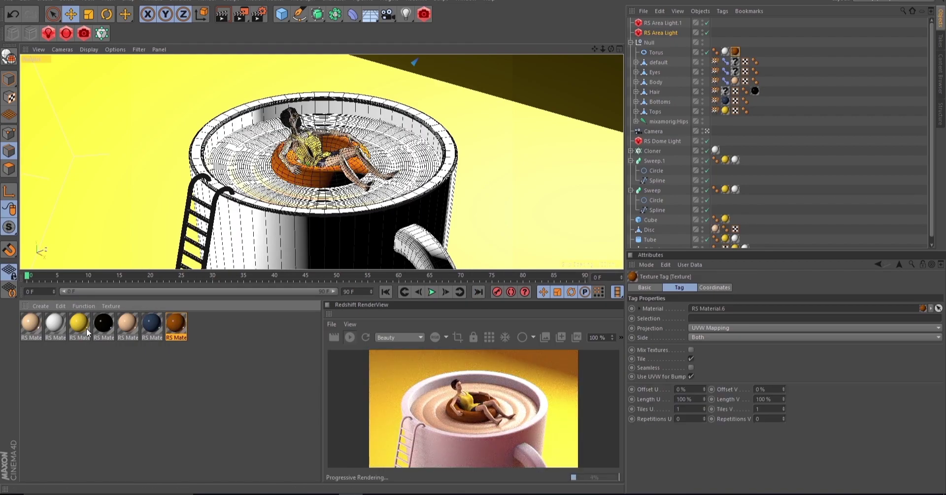
- Select the yellow background material
click(79, 325)
scroll(362, 155, down, 3)
scroll(362, 154, down, 4)
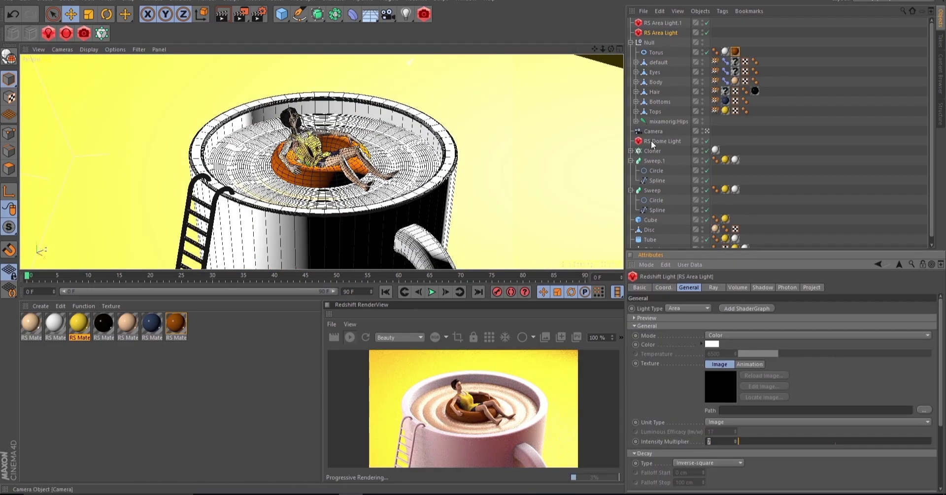
- Browse for a new dome light image, first loading download.jpg
click(660, 141)
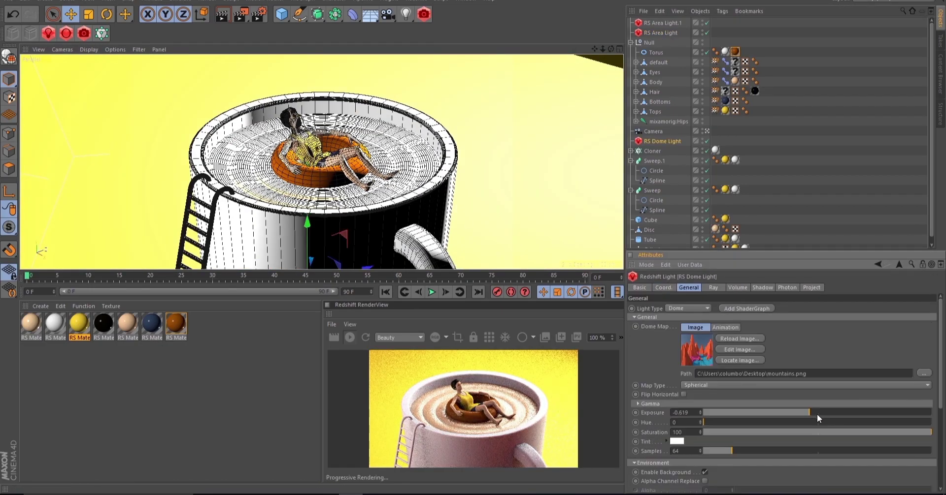
click(923, 374)
scroll(244, 281, down, 5)
scroll(244, 280, down, 2)
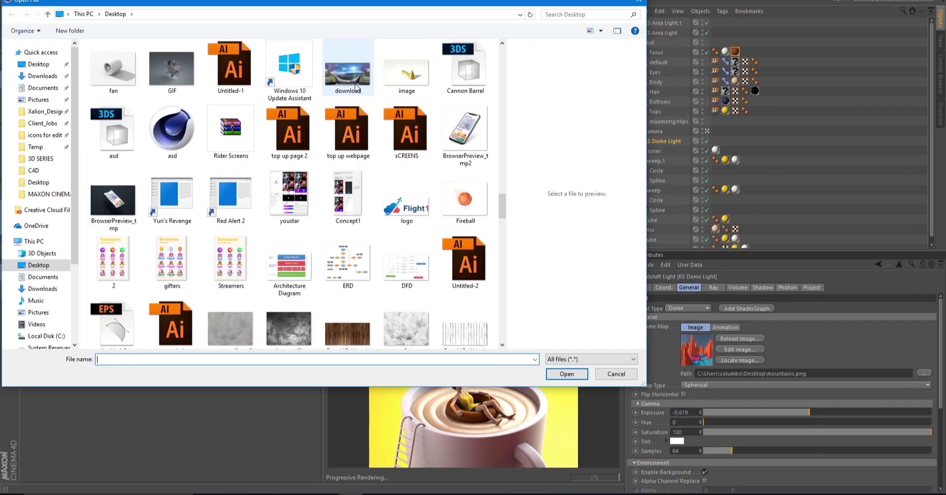
double_click(347, 77)
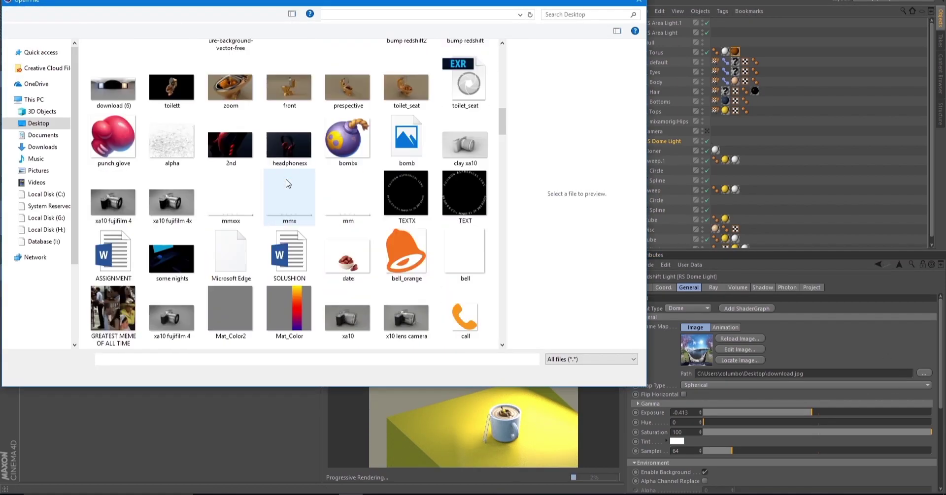
- Swap the dome image to robo2.png and render to the Picture Viewer
scroll(288, 183, down, 3)
scroll(295, 192, down, 3)
scroll(320, 197, down, 3)
scroll(347, 209, down, 3)
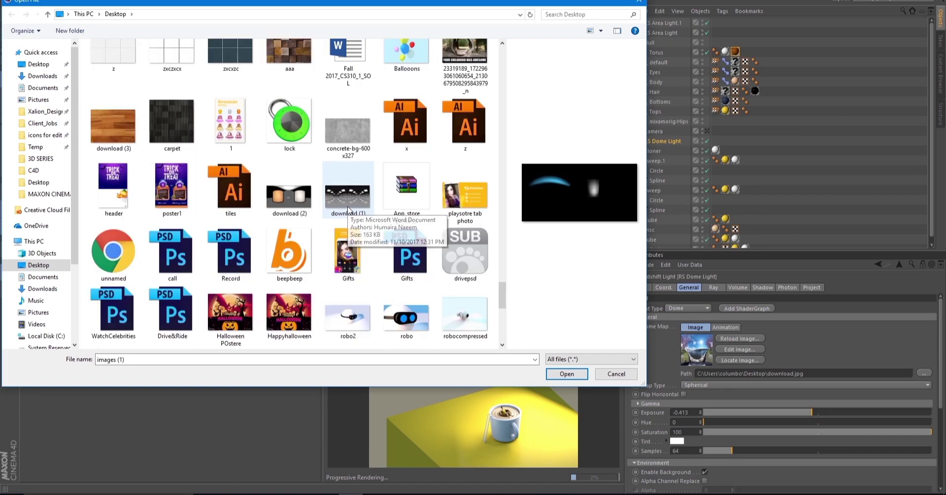
click(348, 209)
scroll(348, 209, down, 3)
double_click(407, 143)
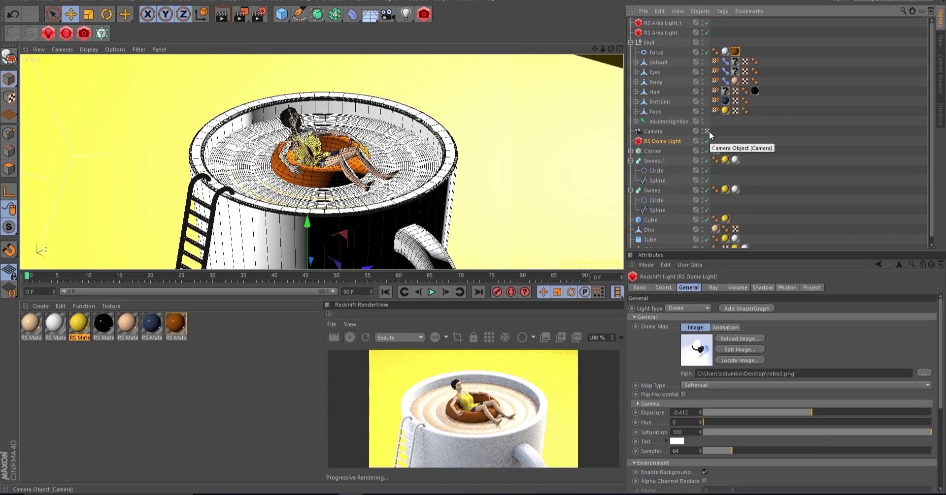
click(660, 33)
- Set the main area light intensity to 5 and adjust a material's diffuse colour
click(241, 14)
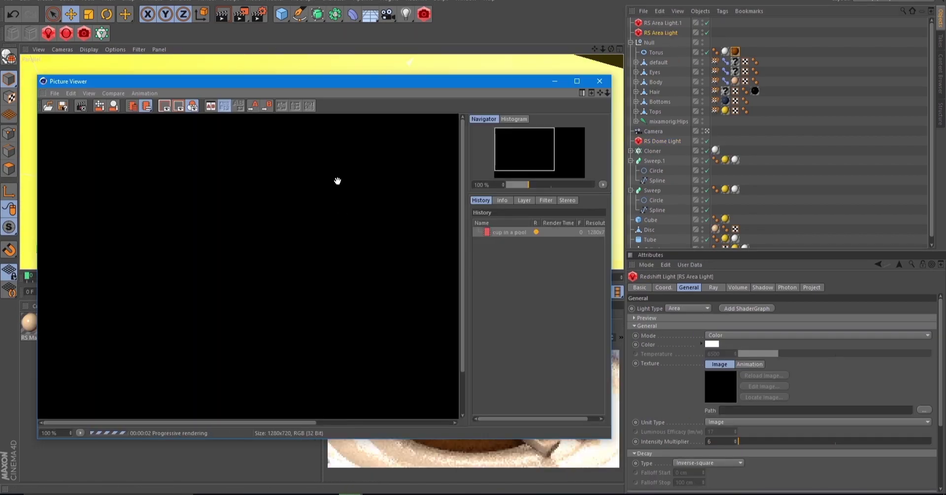
click(599, 81)
text(5)
key(Return)
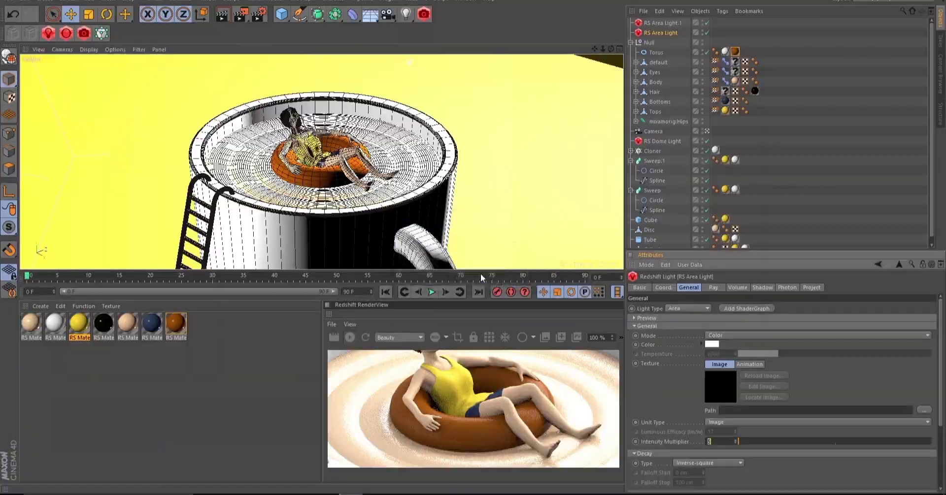
click(660, 23)
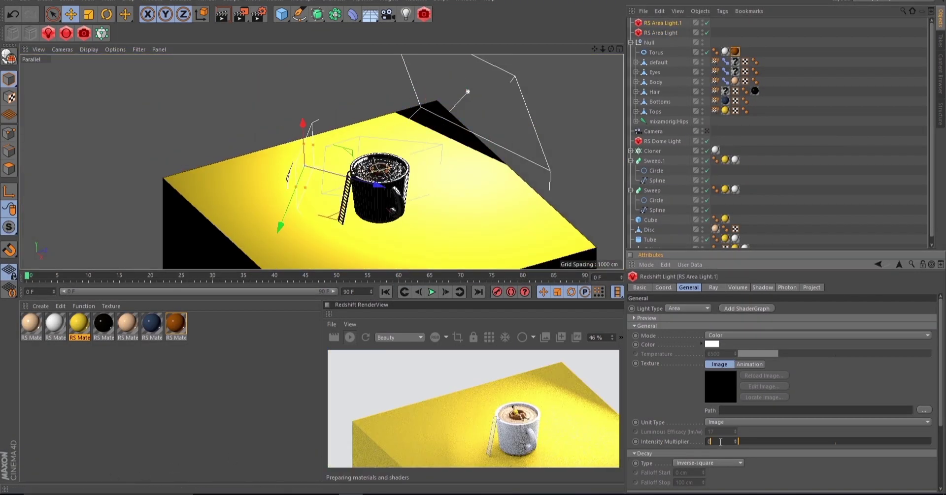
click(106, 13)
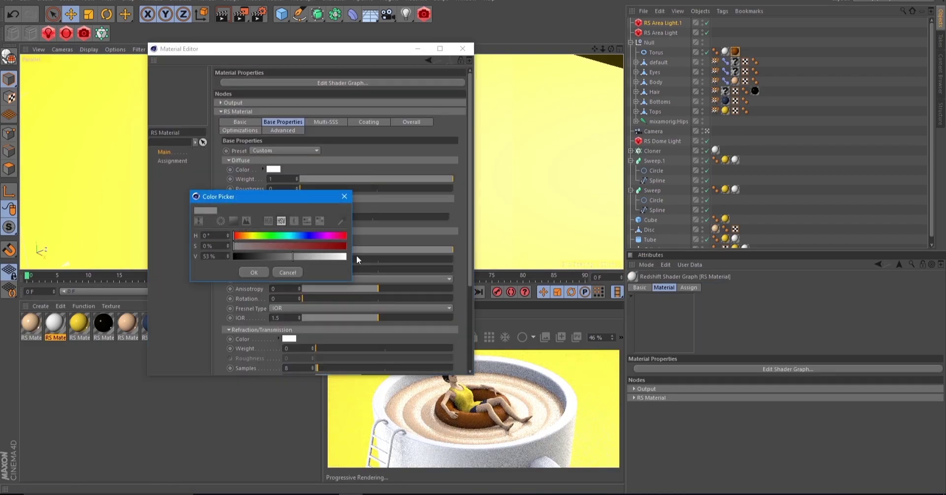
key(Return)
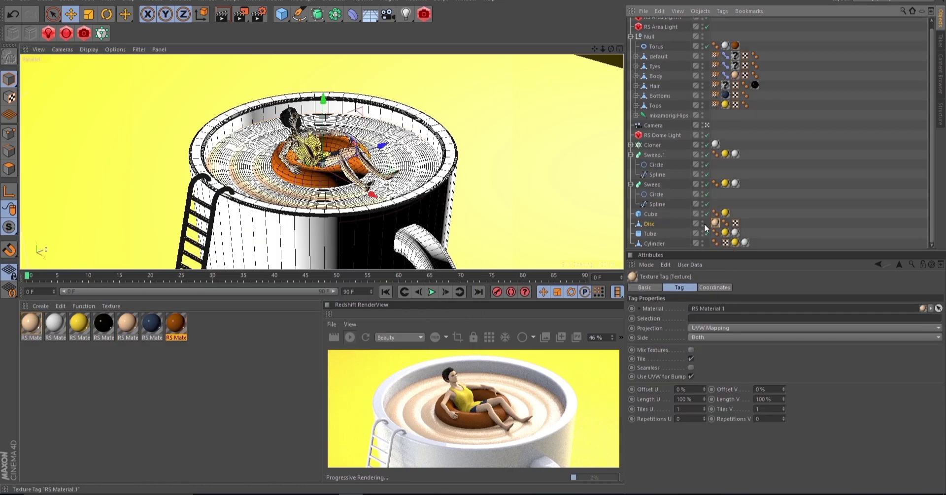
click(269, 170)
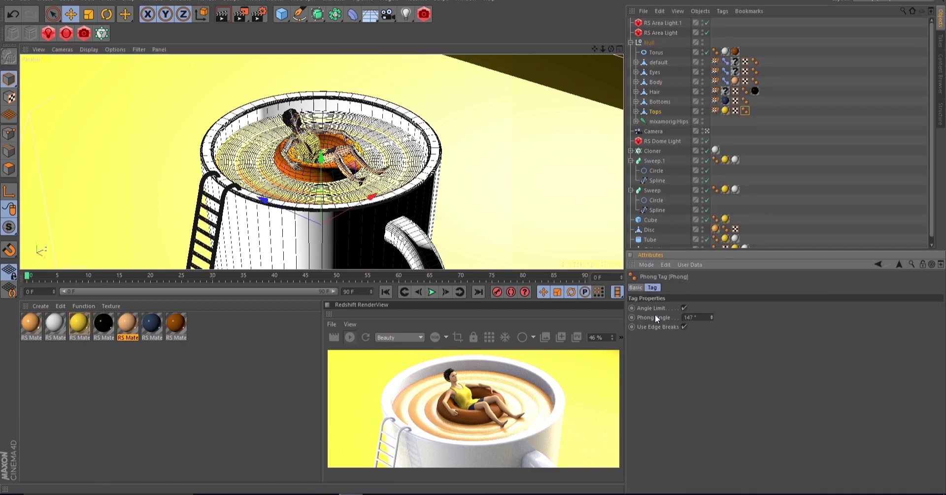
- Set the dome light exposure to -1.239
click(662, 141)
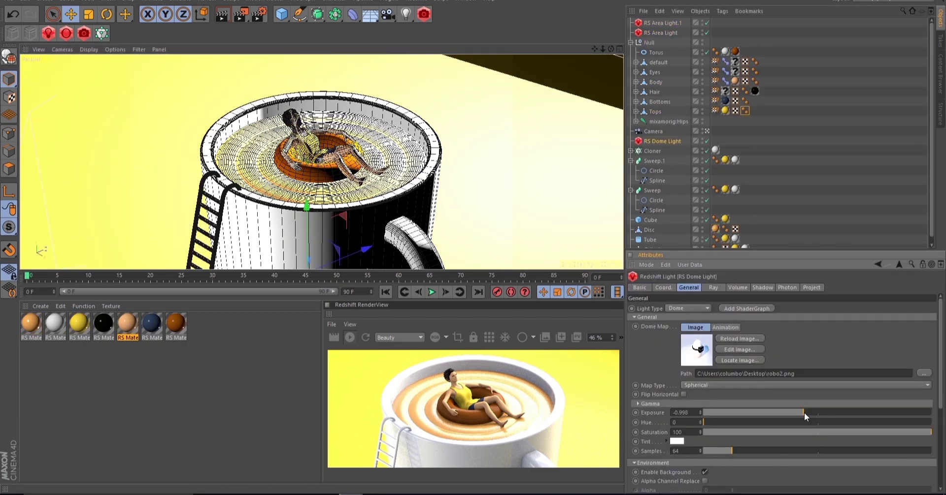
drag(804, 413, 807, 413)
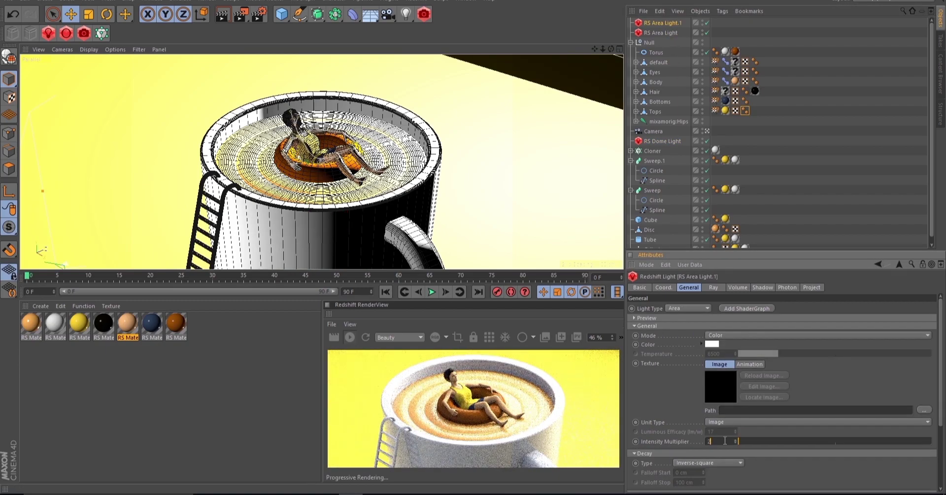
click(662, 141)
click(798, 412)
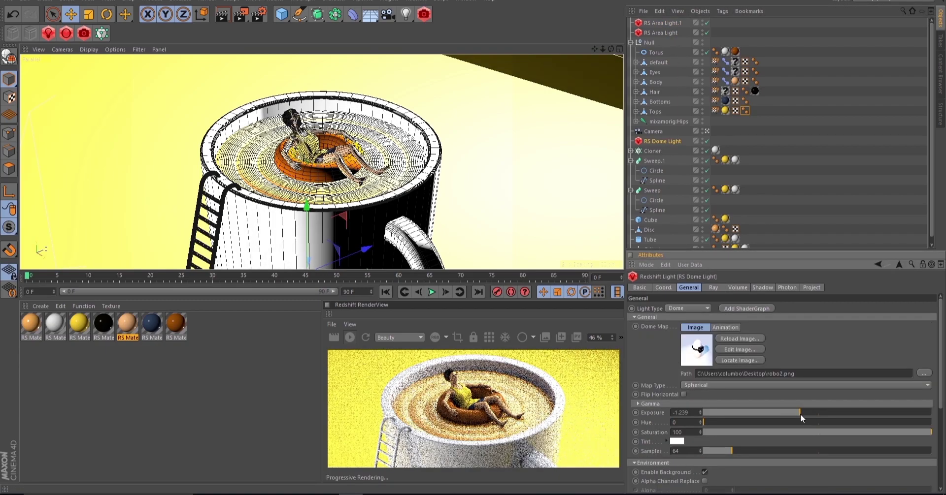
- Set the main area light's intensity to 6 and select the Neck joint
click(662, 22)
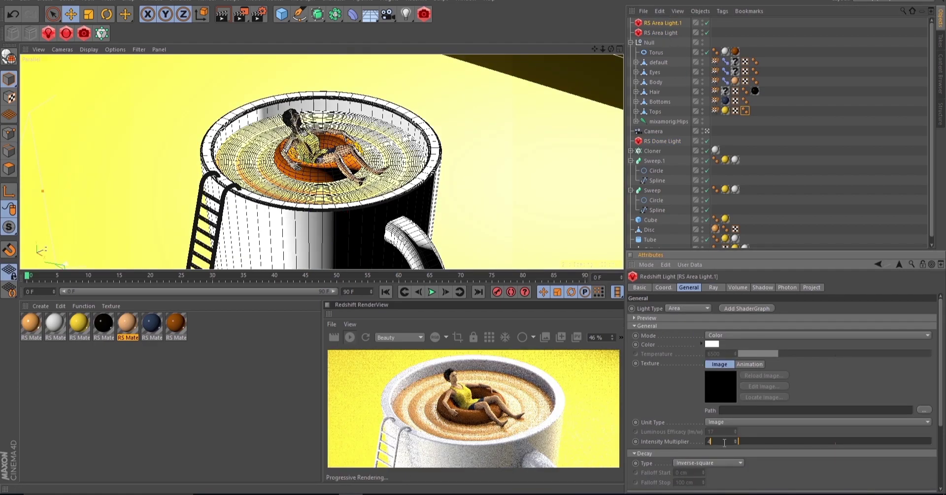
key(Down)
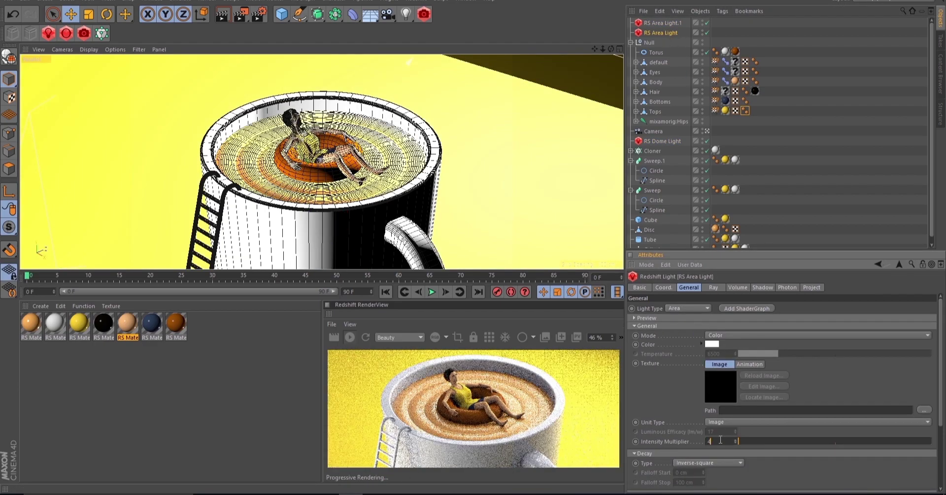
key(BackSpace)
text(6)
ctrl+click(636, 121)
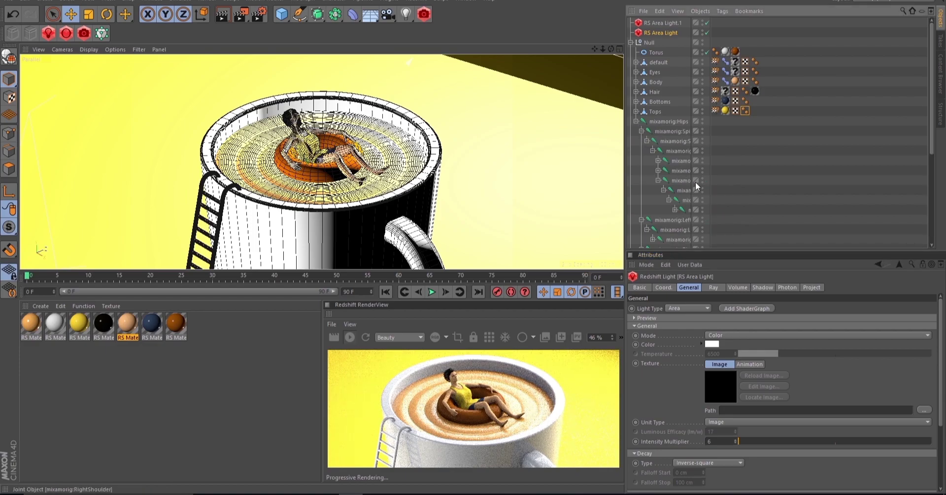
click(691, 161)
- Rotate the Head joint to tilt the woman's head further back
key(r)
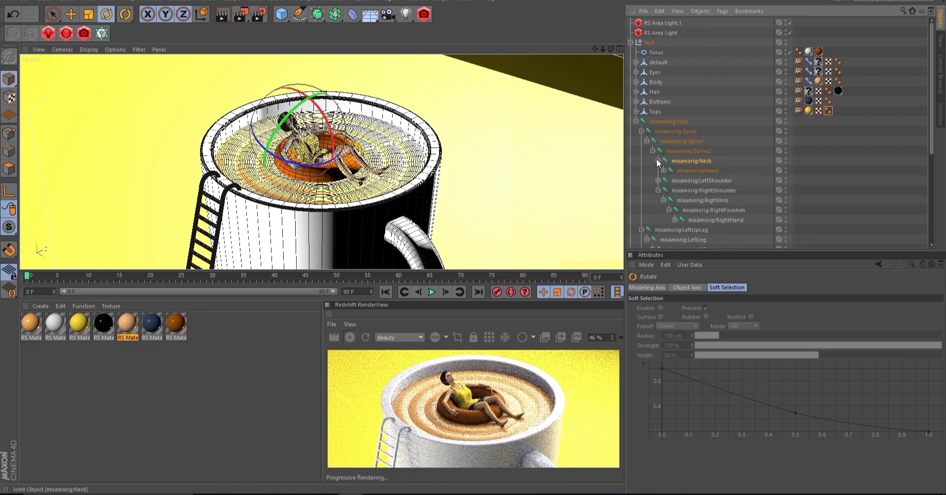
click(305, 98)
drag(305, 99, 330, 84)
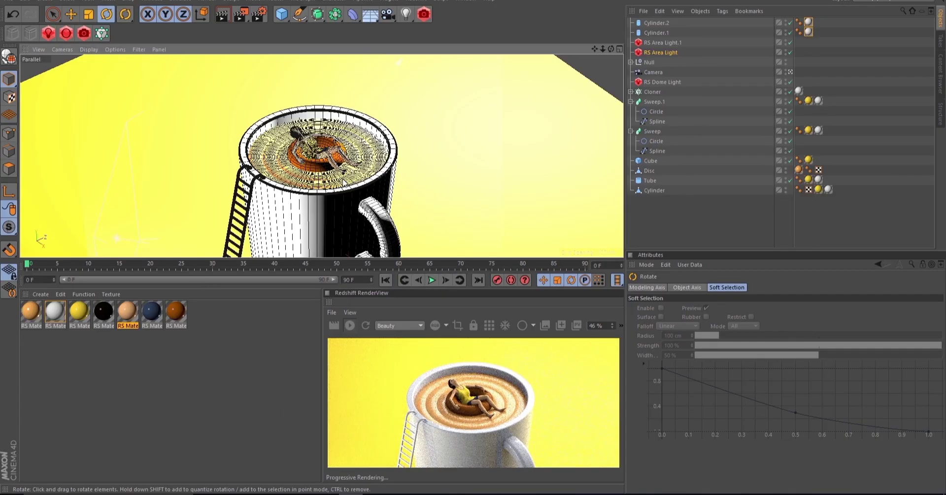
- Shift the background cube to the right, then open the render output settings
mouse_move(343, 181)
alt+mouse_down()
mouse_move(334, 202)
mouse_move(500, 186)
alt+mouse_up()
click(89, 14)
click(324, 133)
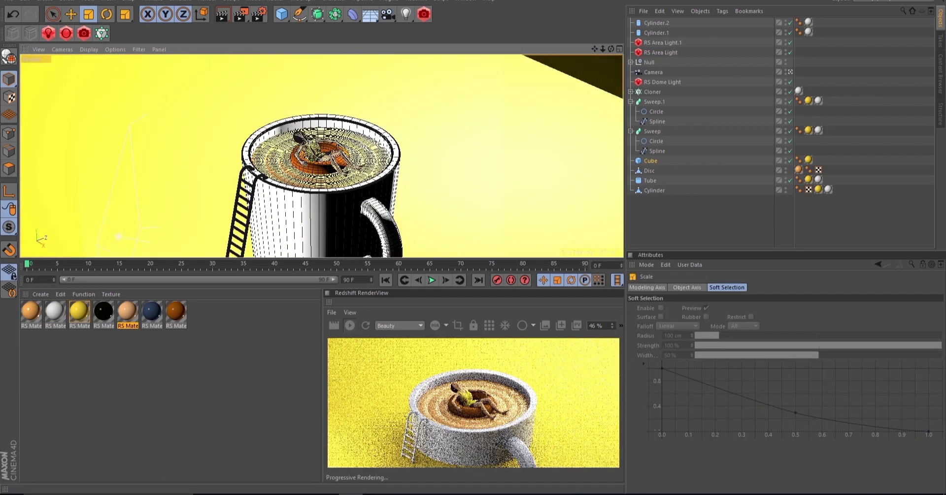
key(e)
drag(323, 133, 458, 203)
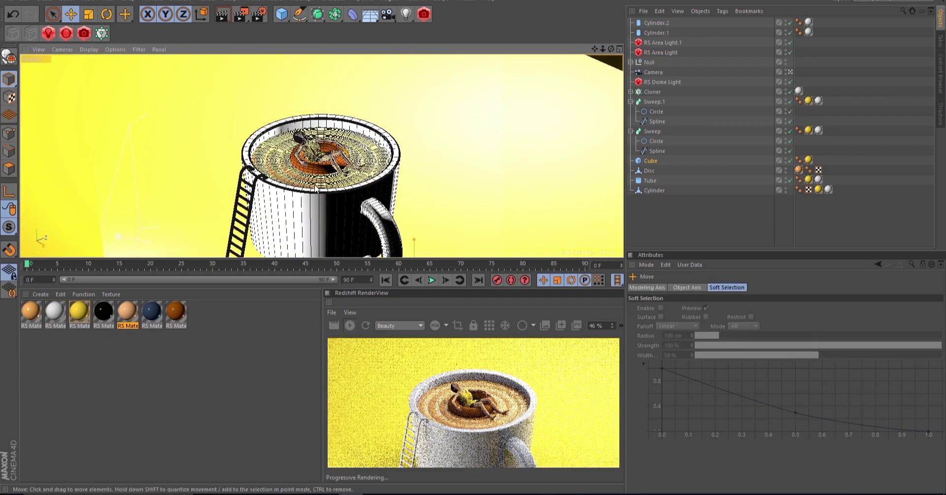
click(259, 13)
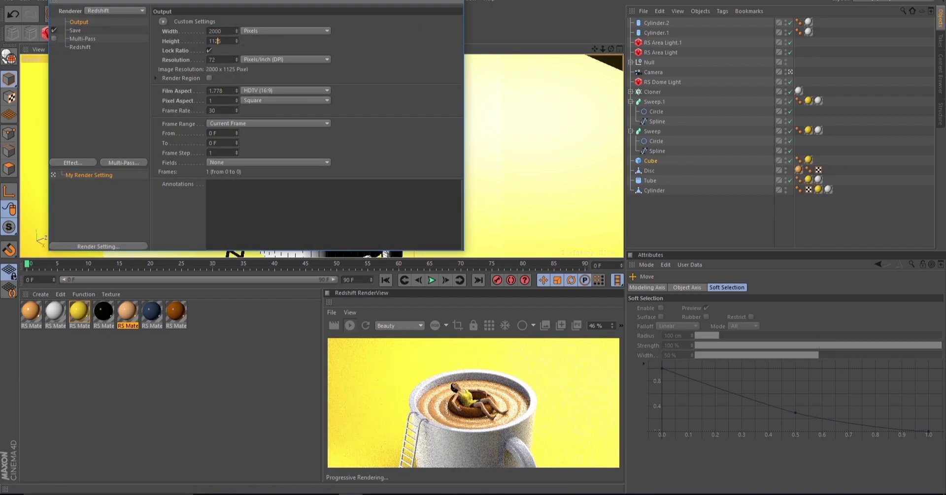
- Render the 2000 × 1125 mug scene in the Picture Viewer and save it as a PNG to the Desktop
key(shift+r)
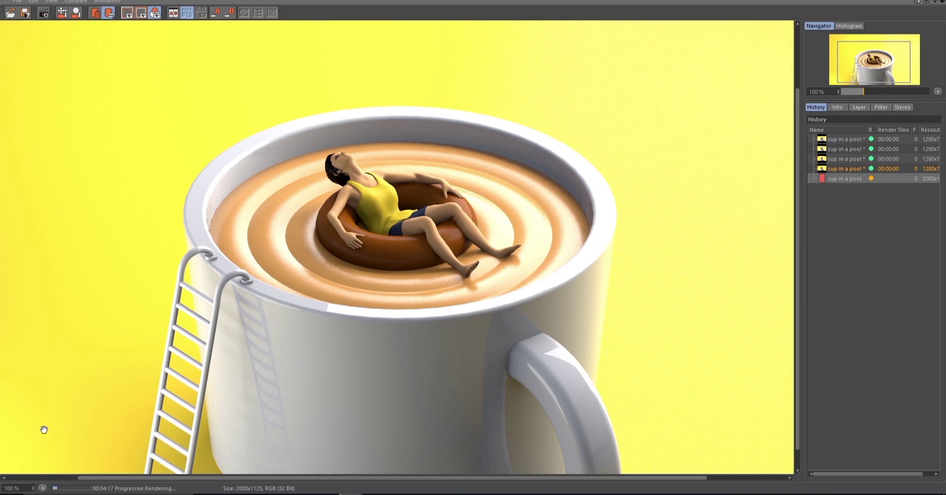
click(25, 13)
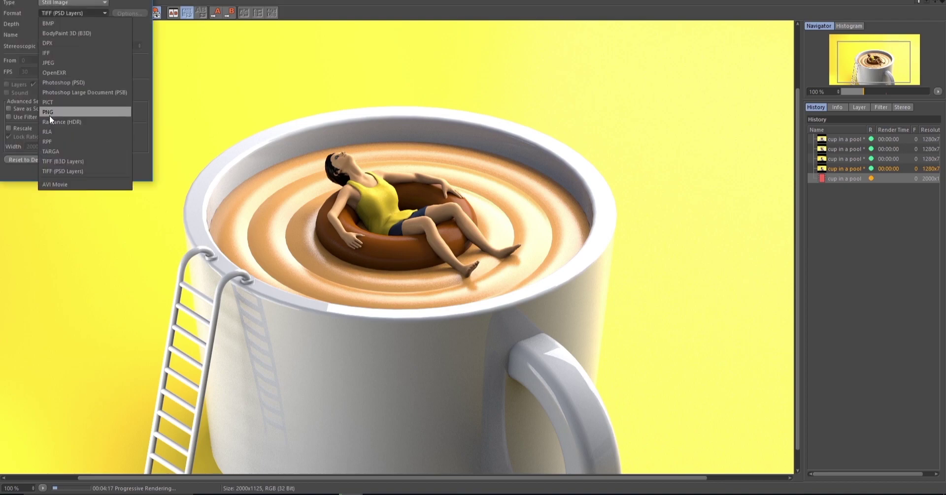
click(50, 115)
click(57, 172)
text(coffe)
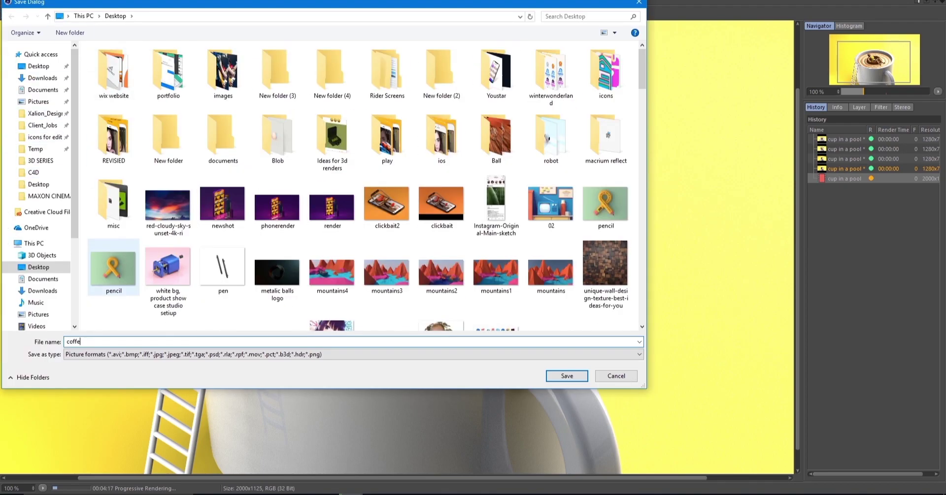
key(Return)
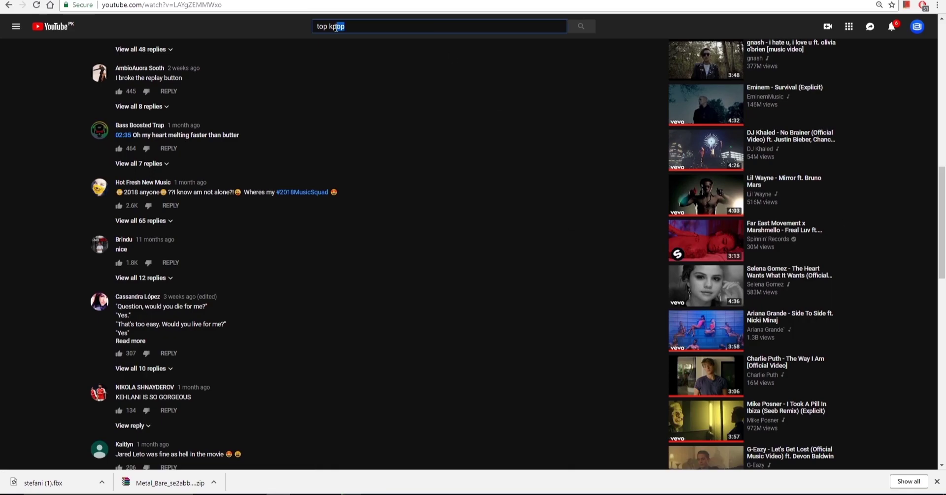